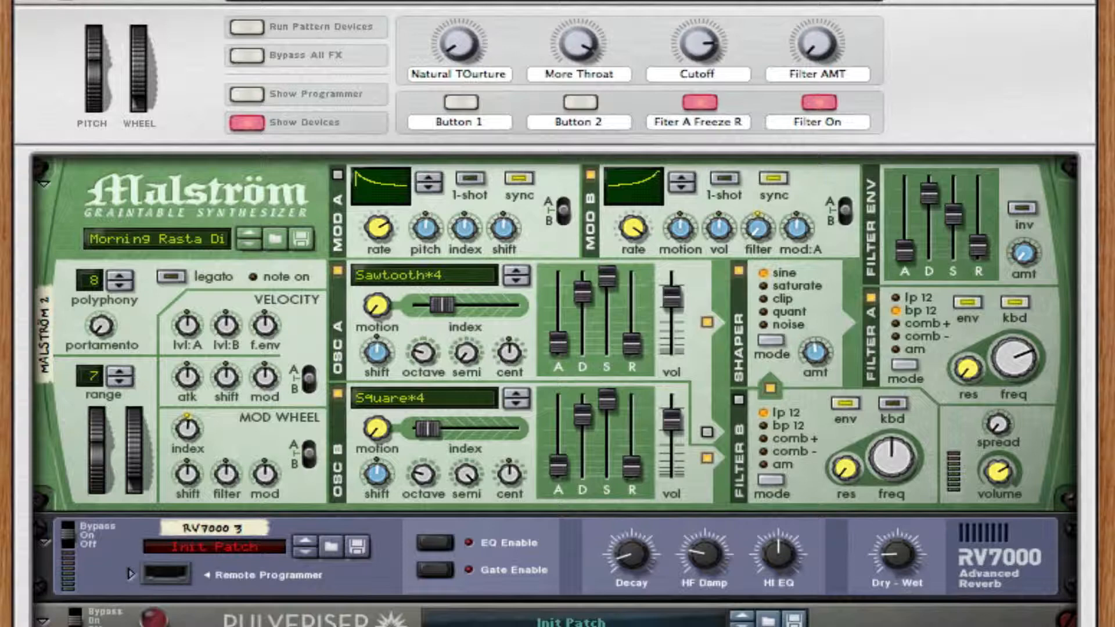
Step: Examine the GRAW 1 Combinator's controls, Malström settings and effect chain down to the second Malström, and play the sound
scroll(557, 314, "up", 1)
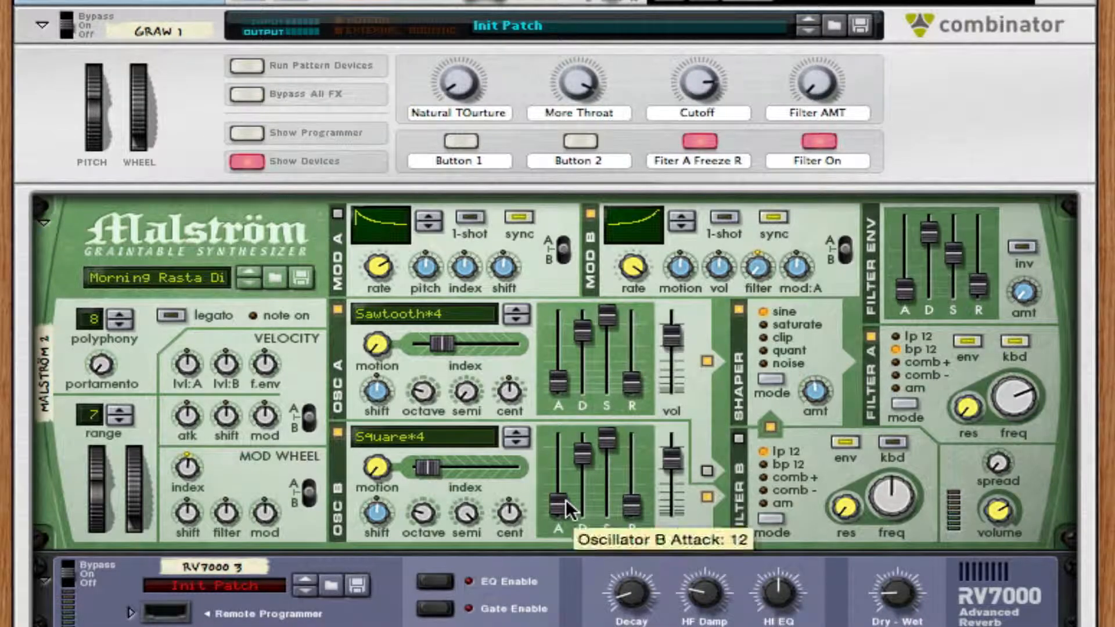
scroll(566, 500, "down", 1)
scroll(566, 500, "down", 15)
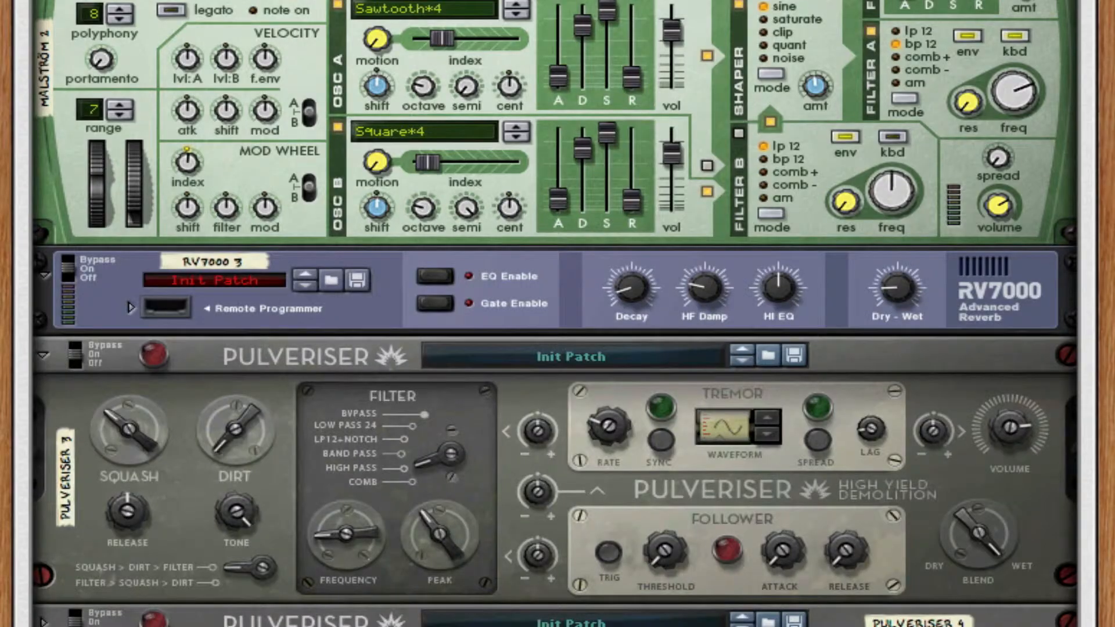
scroll(557, 314, "up", 15)
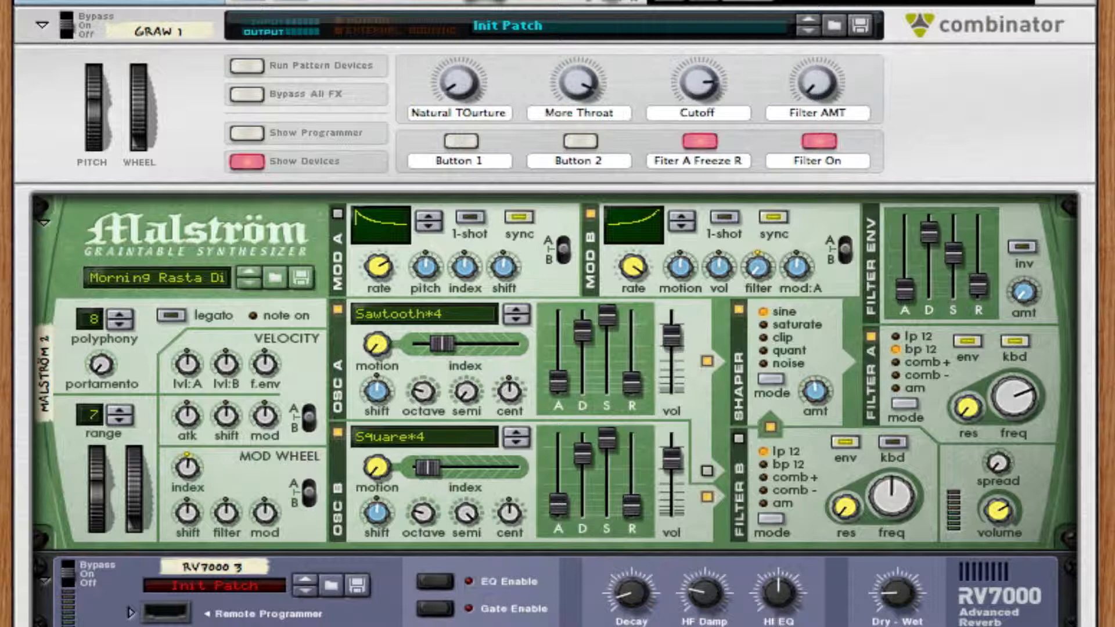
key("space")
scroll(557, 314, "down", 1)
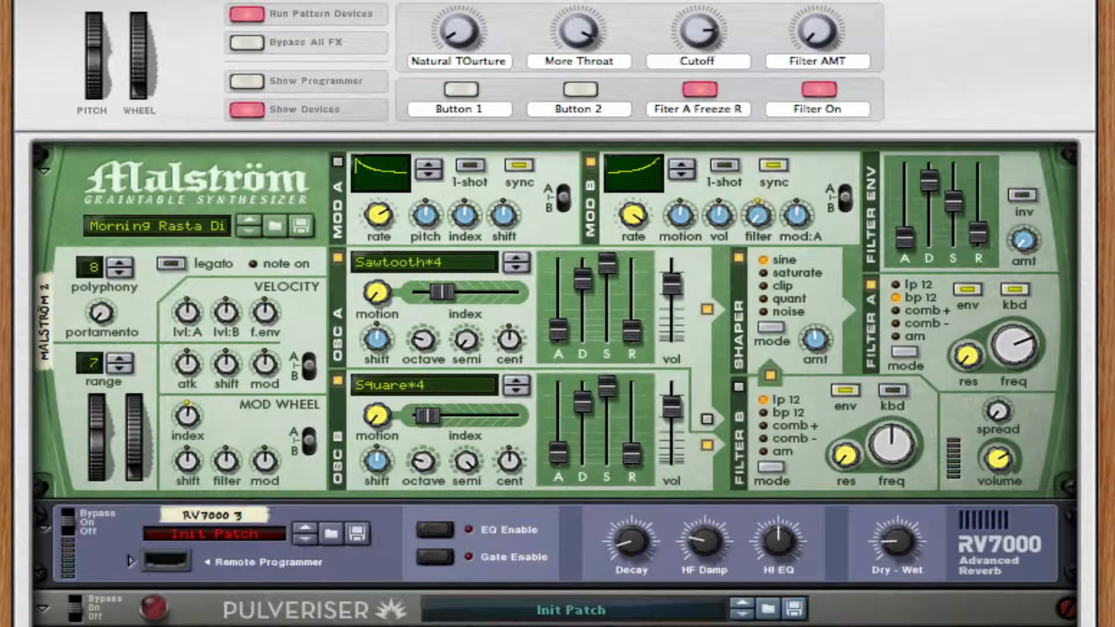
scroll(558, 314, "down", 5)
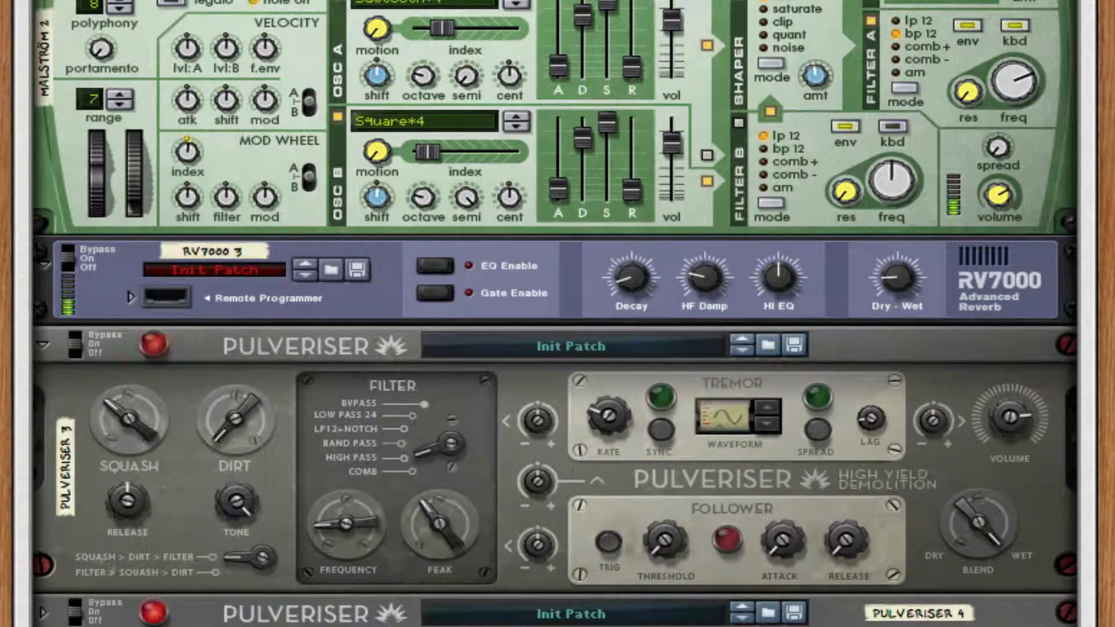
scroll(557, 314, "down", 7)
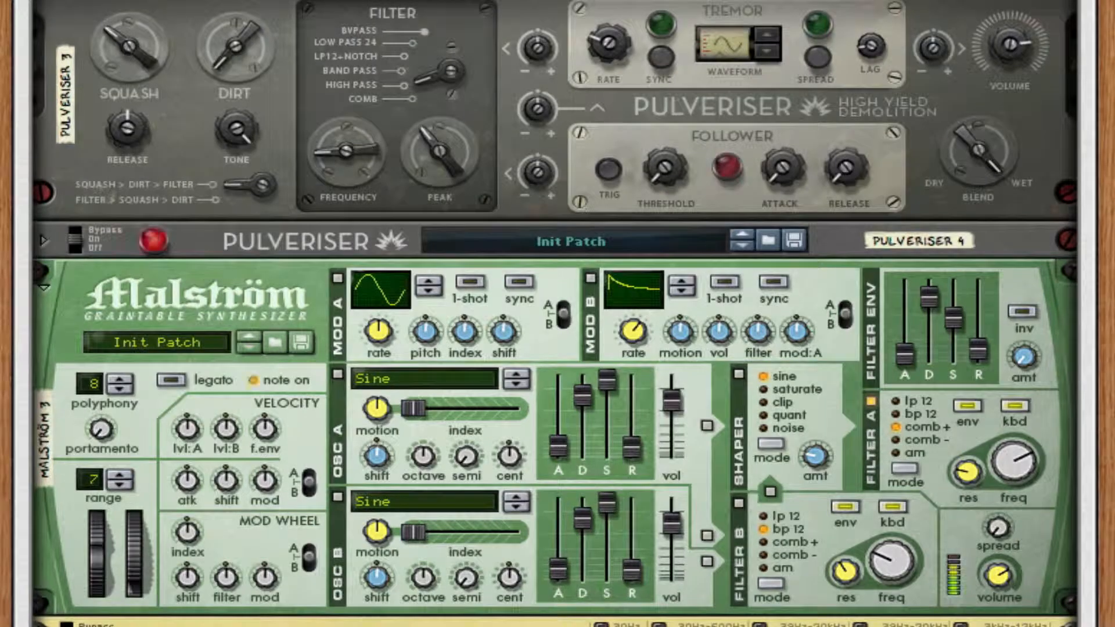
scroll(558, 314, "up", 9)
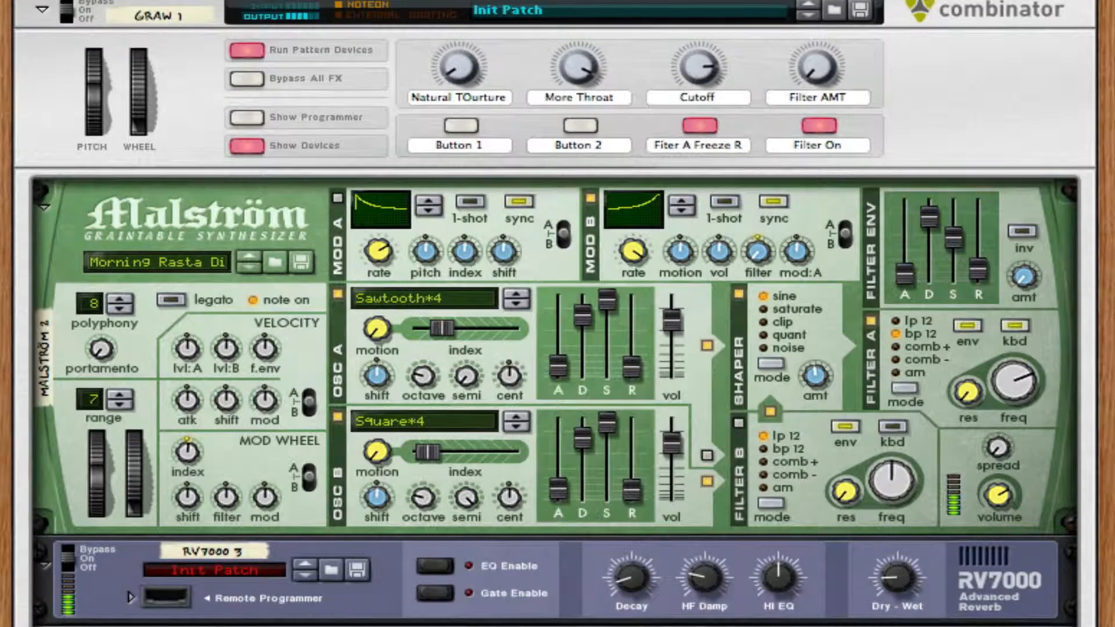
scroll(551, 99, "up", 1)
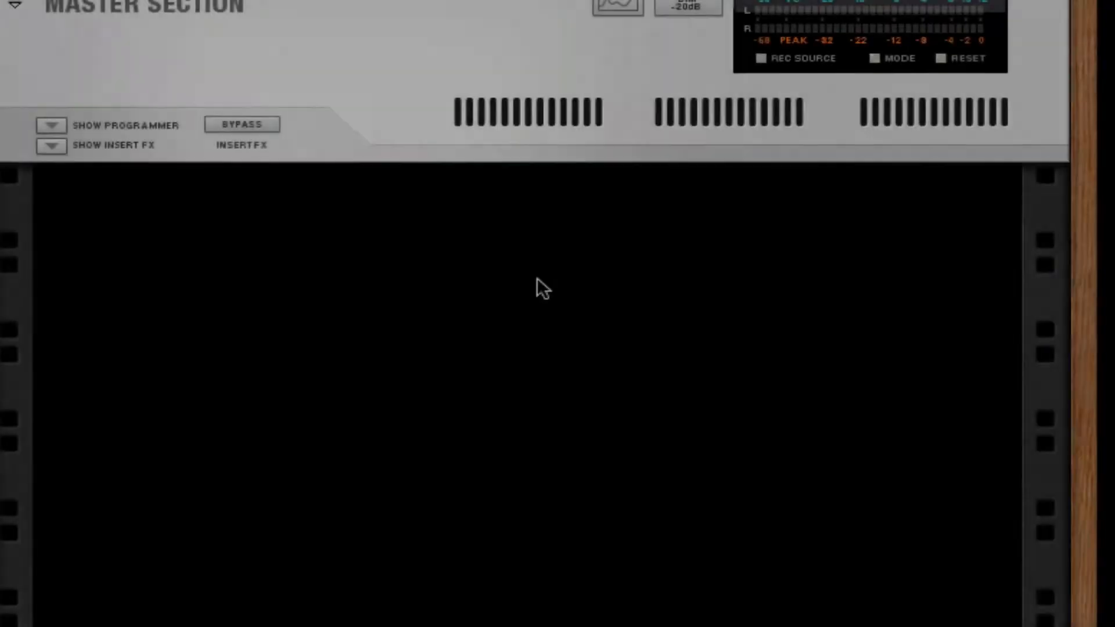
Step: Create a Combinator in the empty rack and add a Malström Graintable Synthesizer inside it
right_click(538, 278)
mouse_move(737, 493)
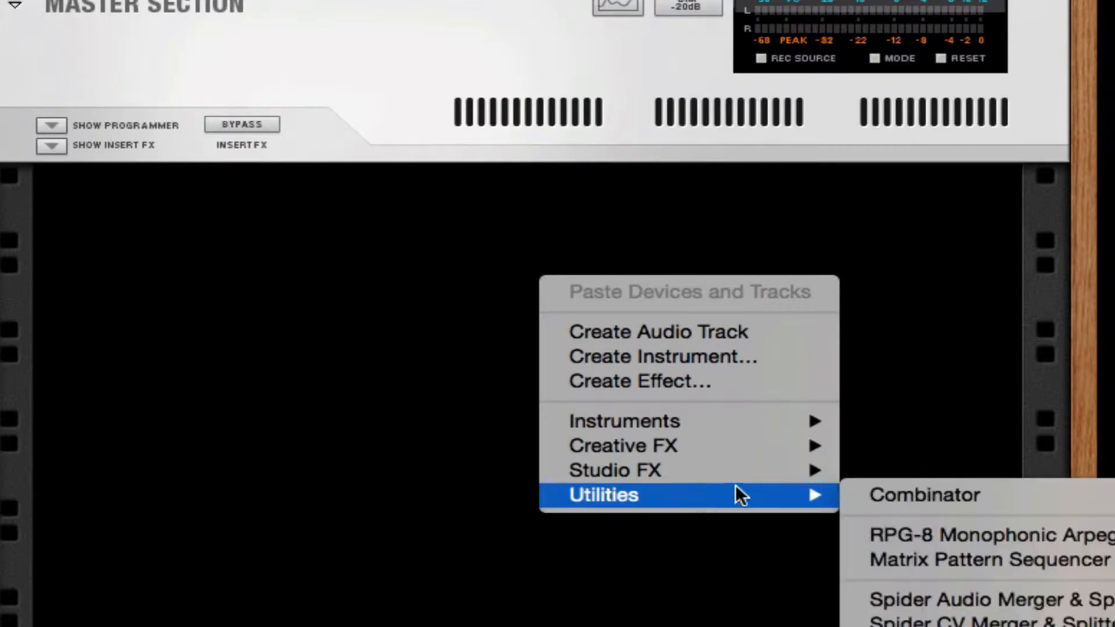
left_click(873, 494)
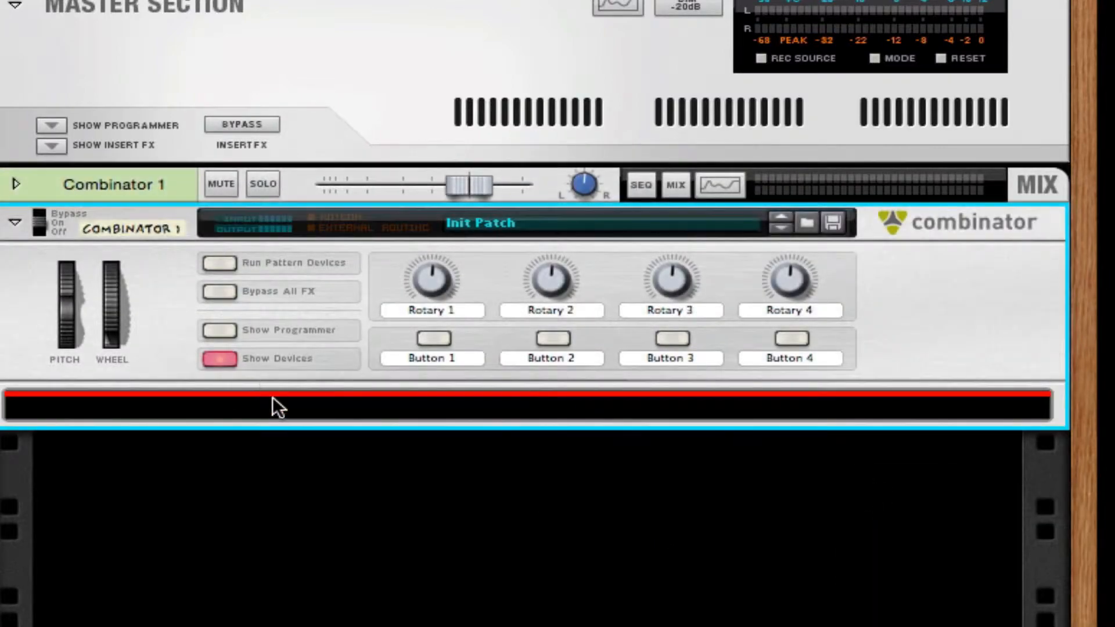
right_click(276, 405)
mouse_move(407, 518)
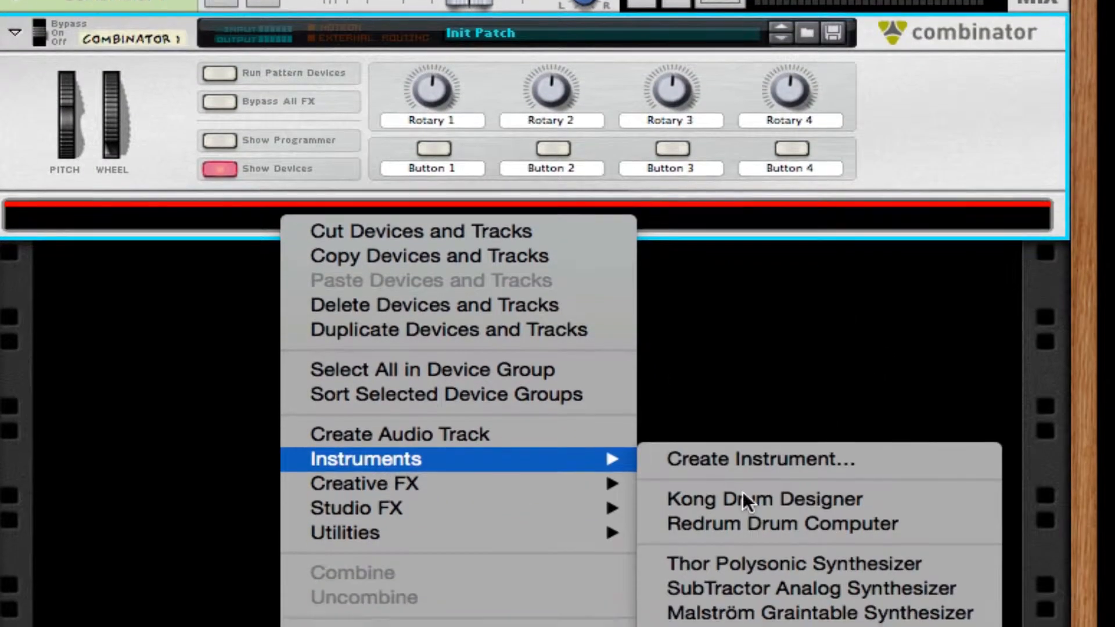
left_click(866, 597)
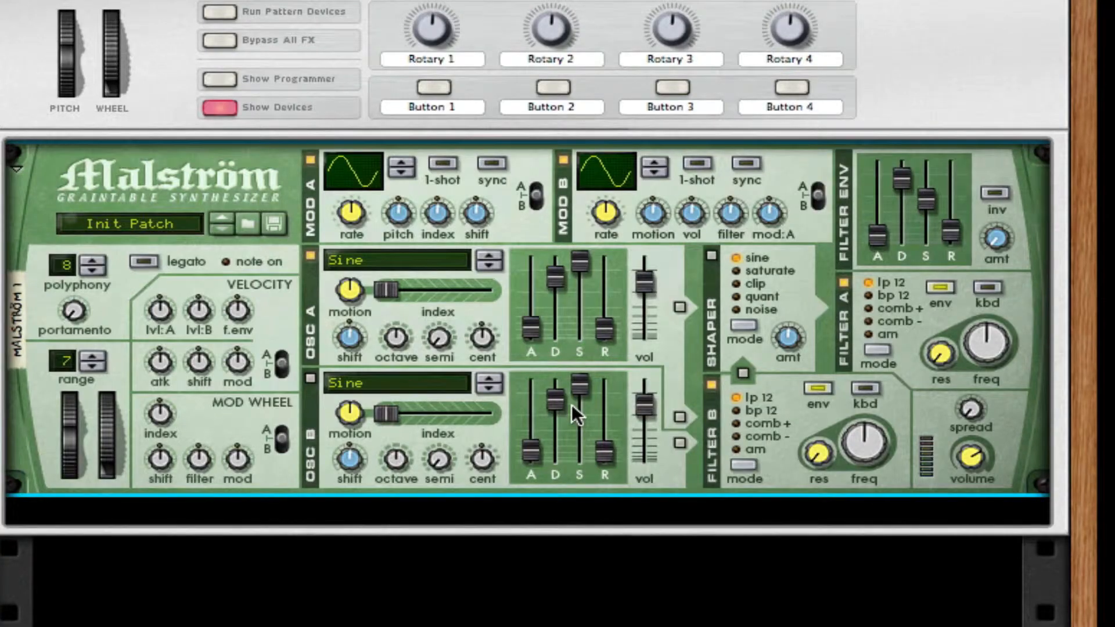
Step: Set oscillator A to the Sawtooth*4 wave, lowering its motion and octave and raising its index slightly
mouse_move(572, 405)
left_click(350, 258)
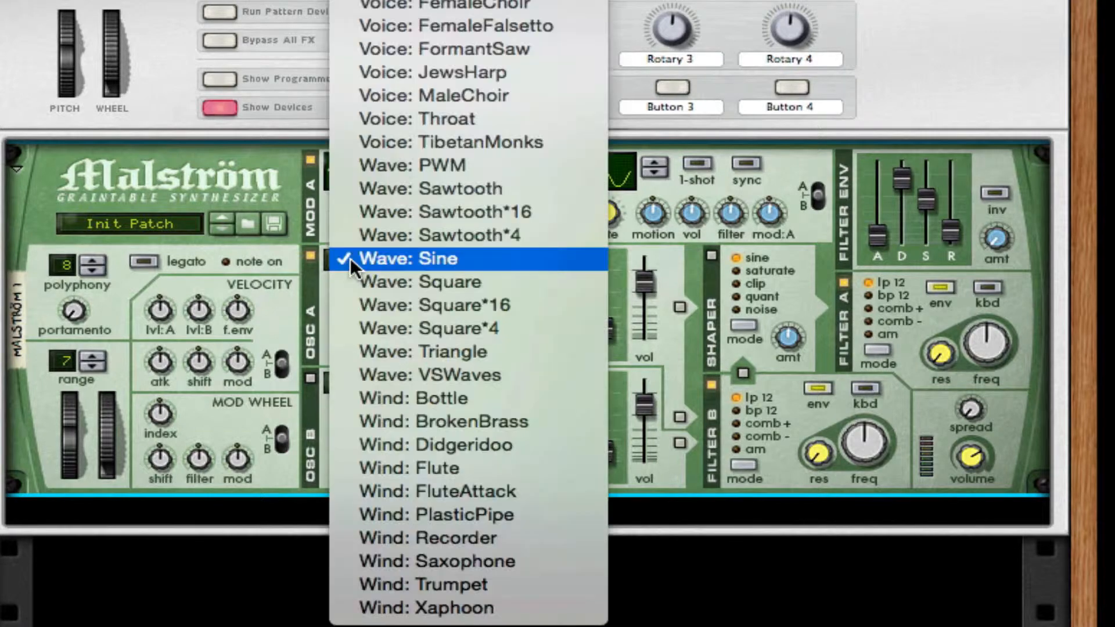
left_click(504, 227)
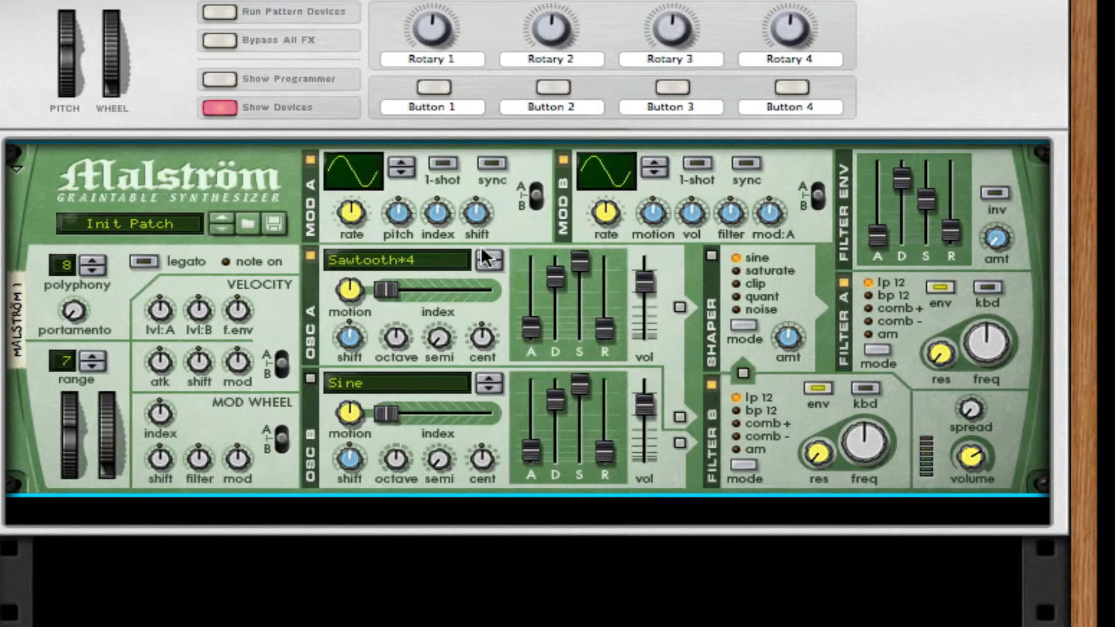
left_click_drag(342, 294, 391, 486)
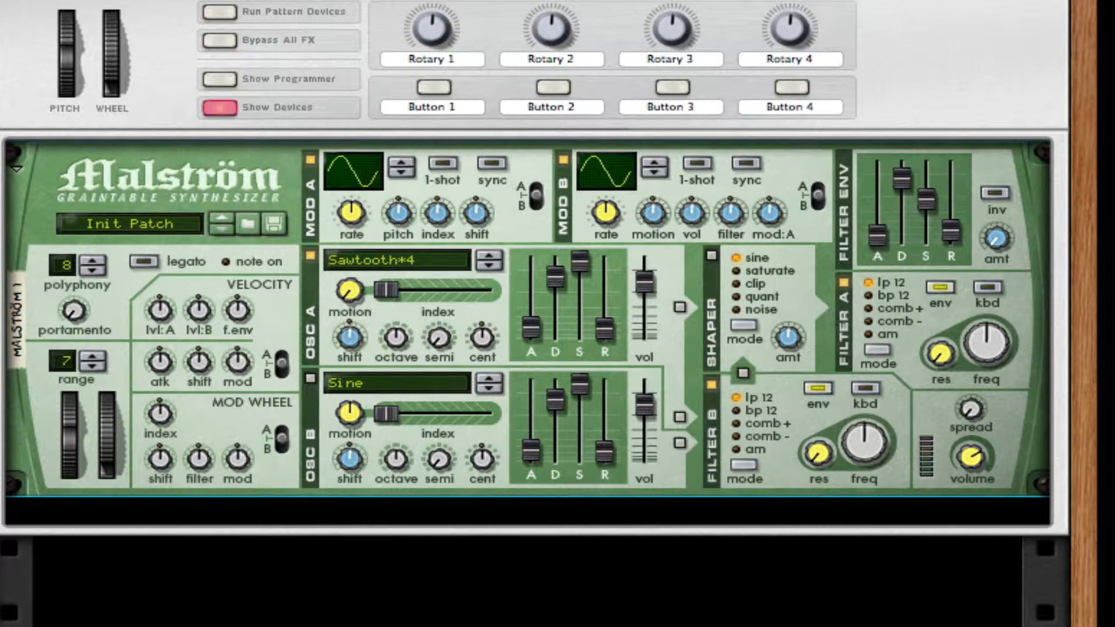
left_click(450, 305)
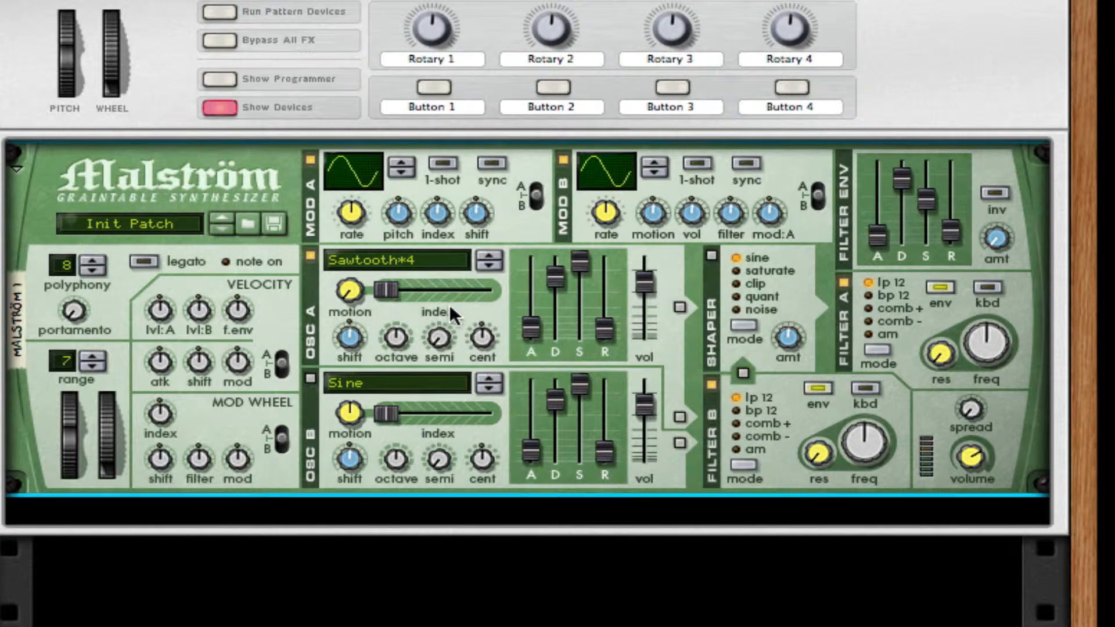
left_click_drag(385, 284, 417, 281)
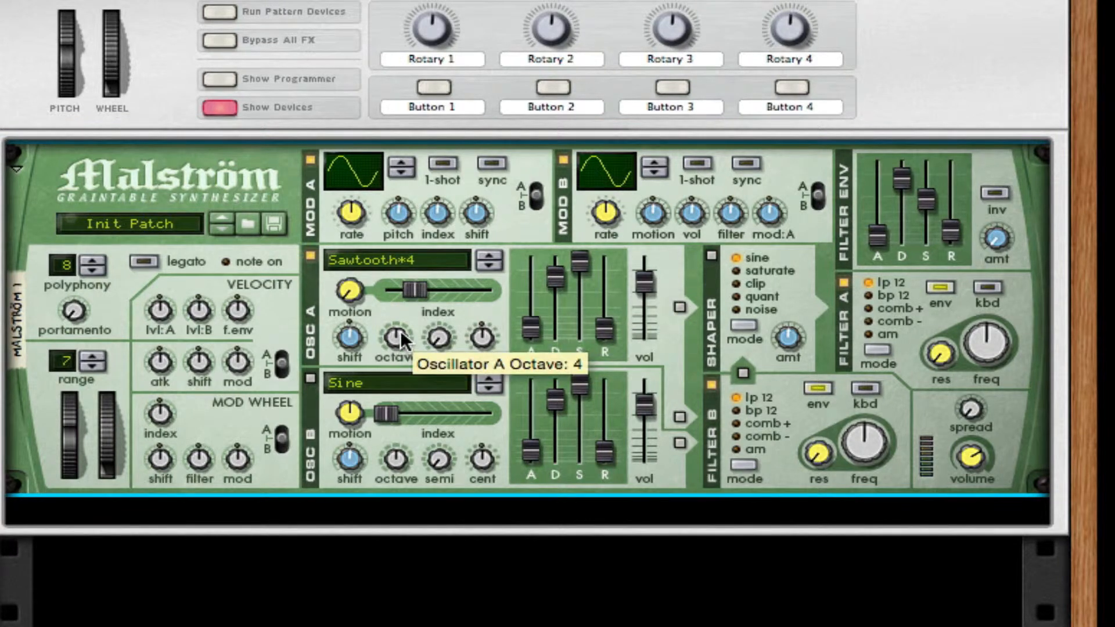
left_click_drag(399, 330, 392, 407)
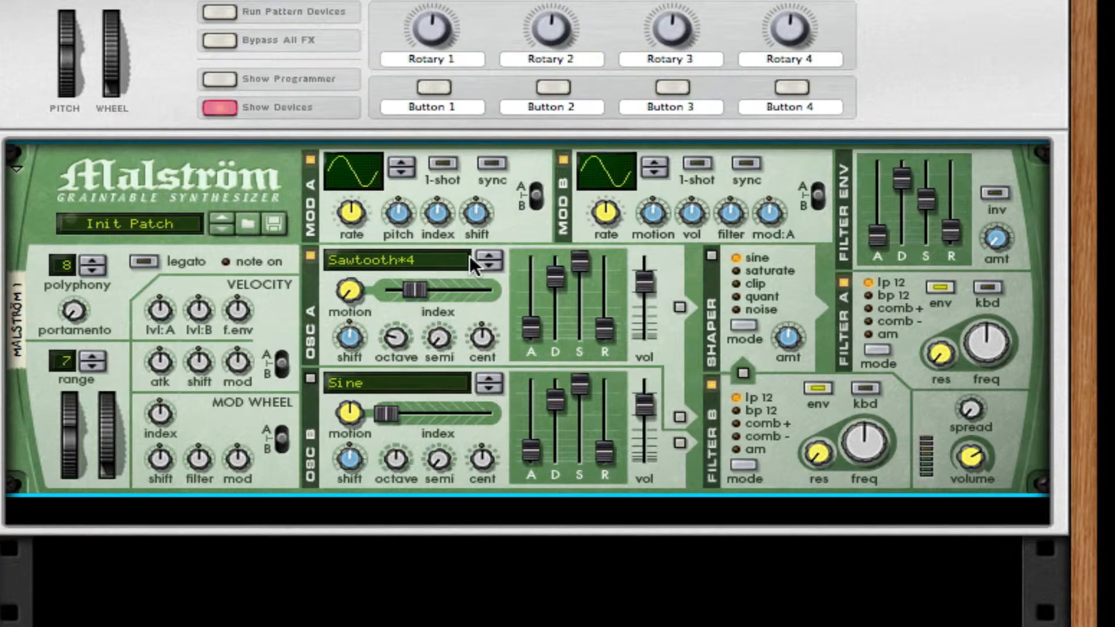
Step: Route oscillator A into the shaper and turn the shaper on with the sine mode
left_click(680, 307)
left_click(711, 256)
Step: Turn on oscillator B with the Square*4 wave, set its index to 18, and lower its motion and octave
left_click(310, 378)
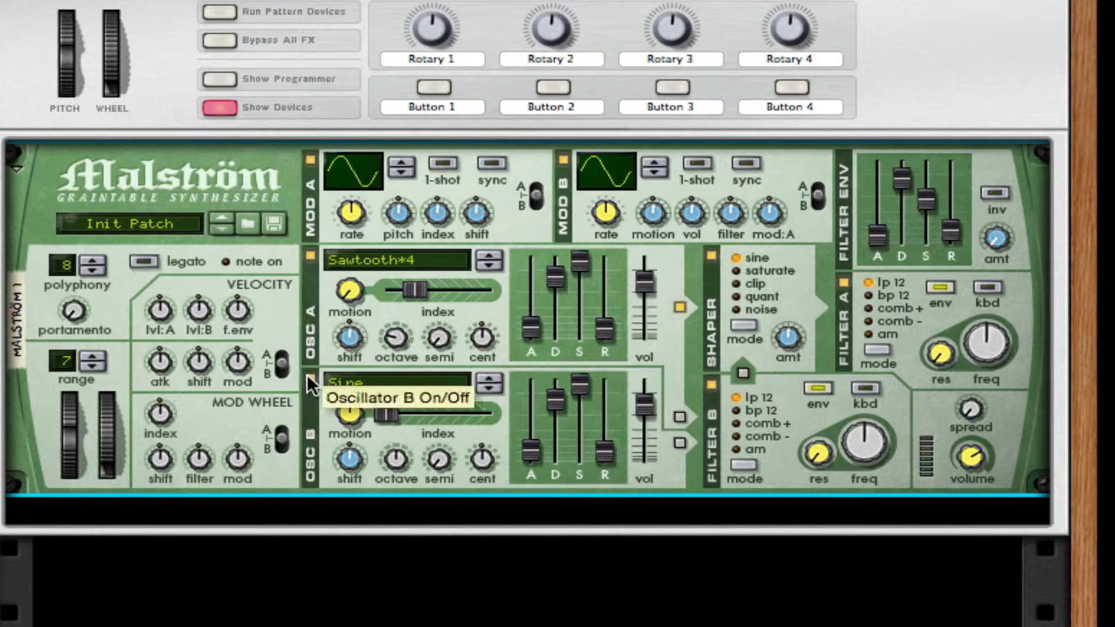
left_click(395, 382)
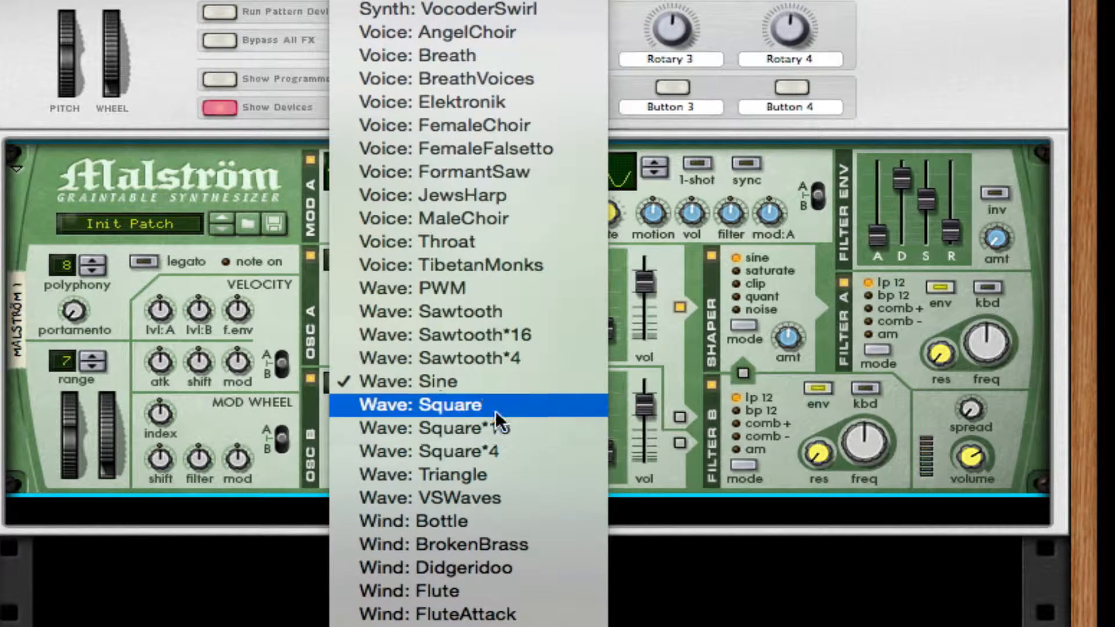
left_click(537, 447)
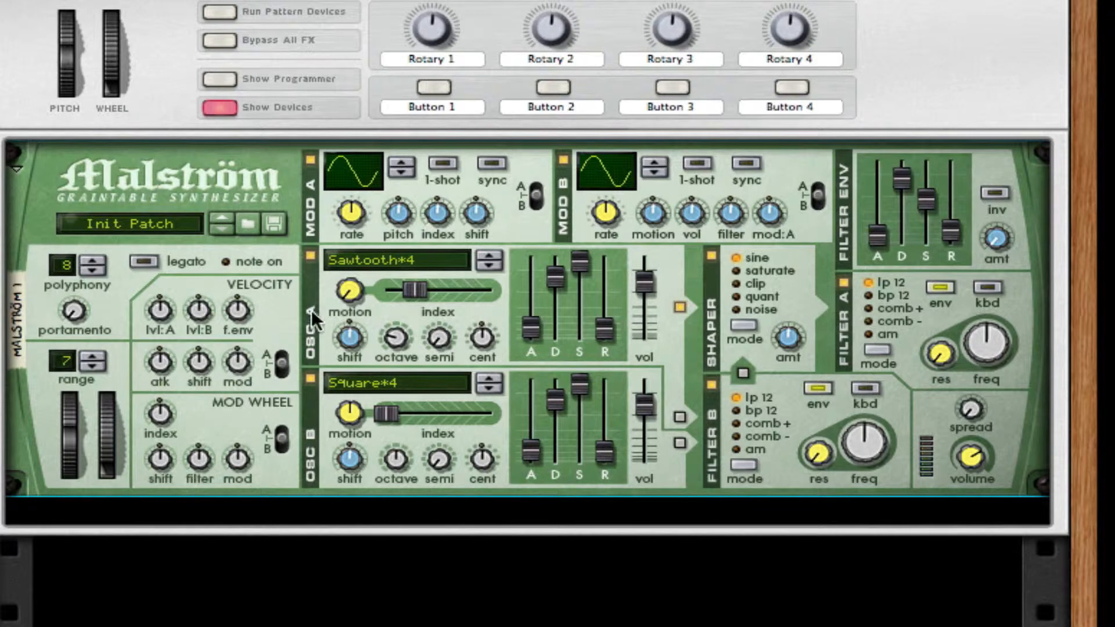
left_click(382, 419)
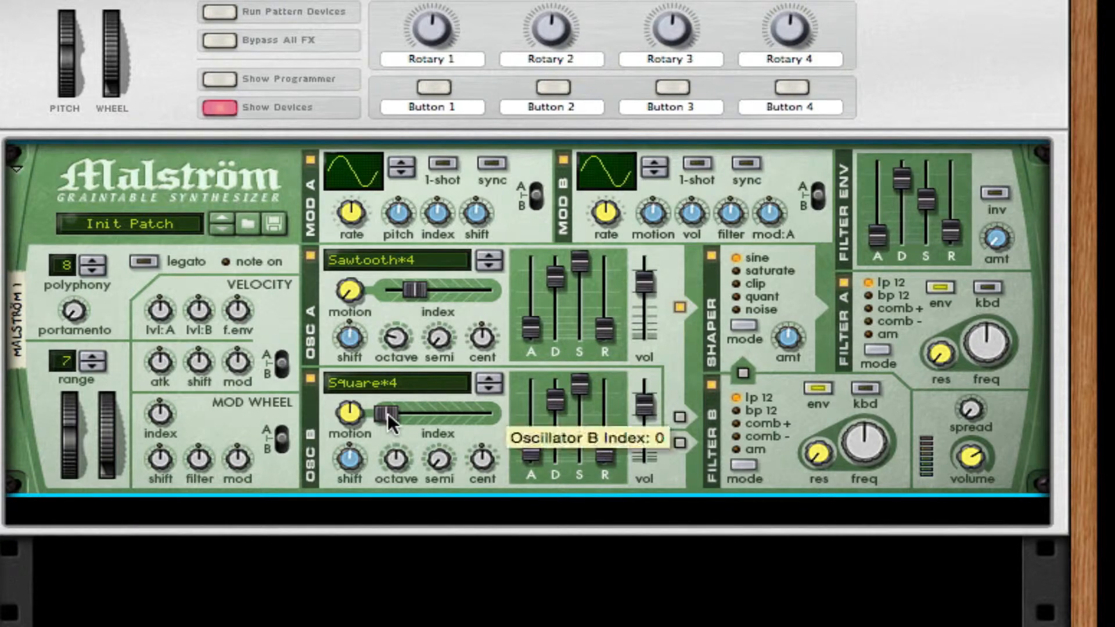
left_click_drag(388, 413, 397, 413)
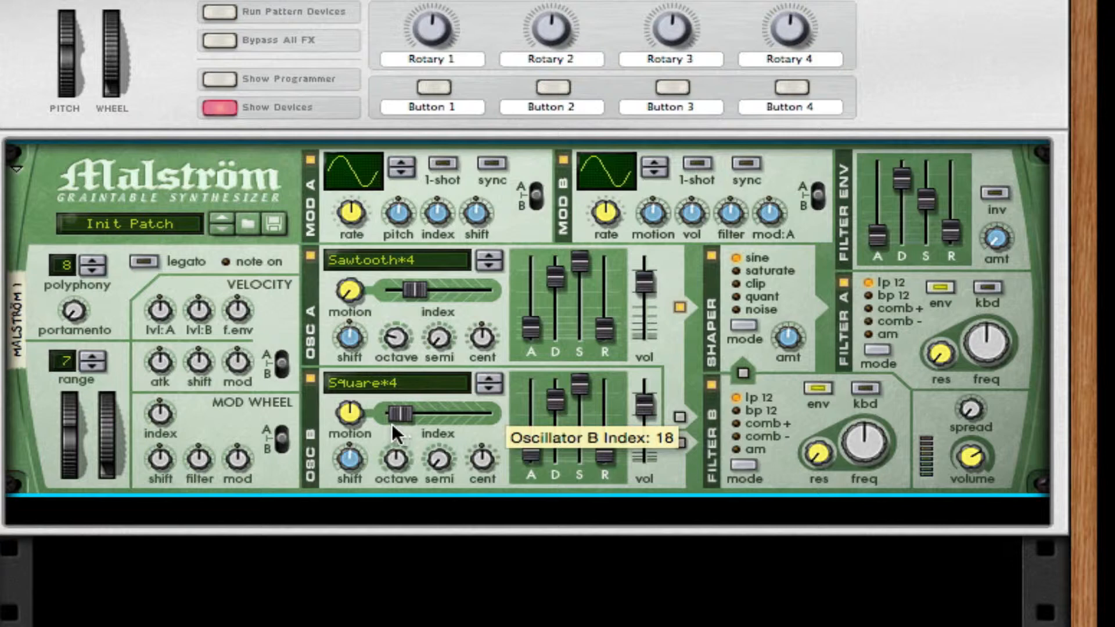
left_click_drag(393, 427, 396, 427)
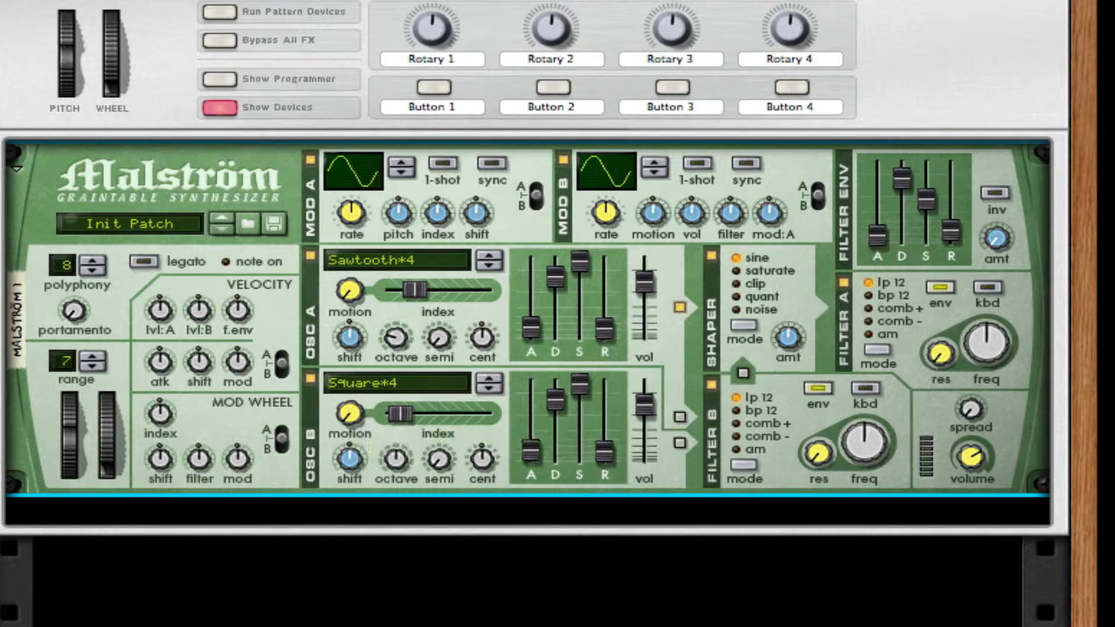
left_click_drag(396, 459, 398, 543)
Step: Route oscillator B through filter B into the shaper, with filter B switched off
left_click(679, 443)
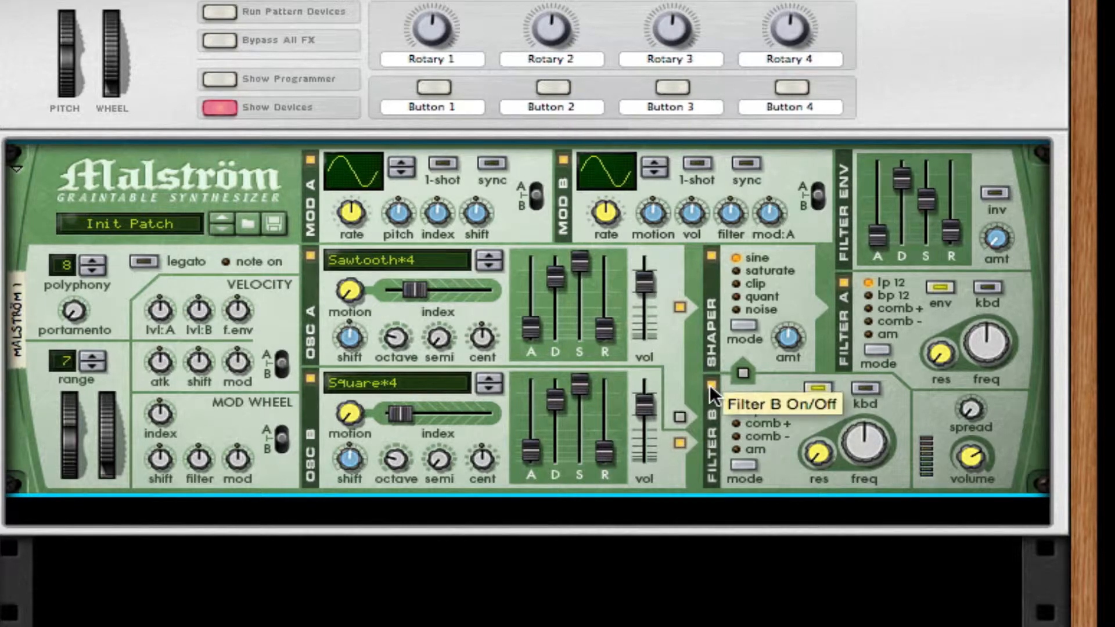
left_click(710, 385)
left_click(742, 373)
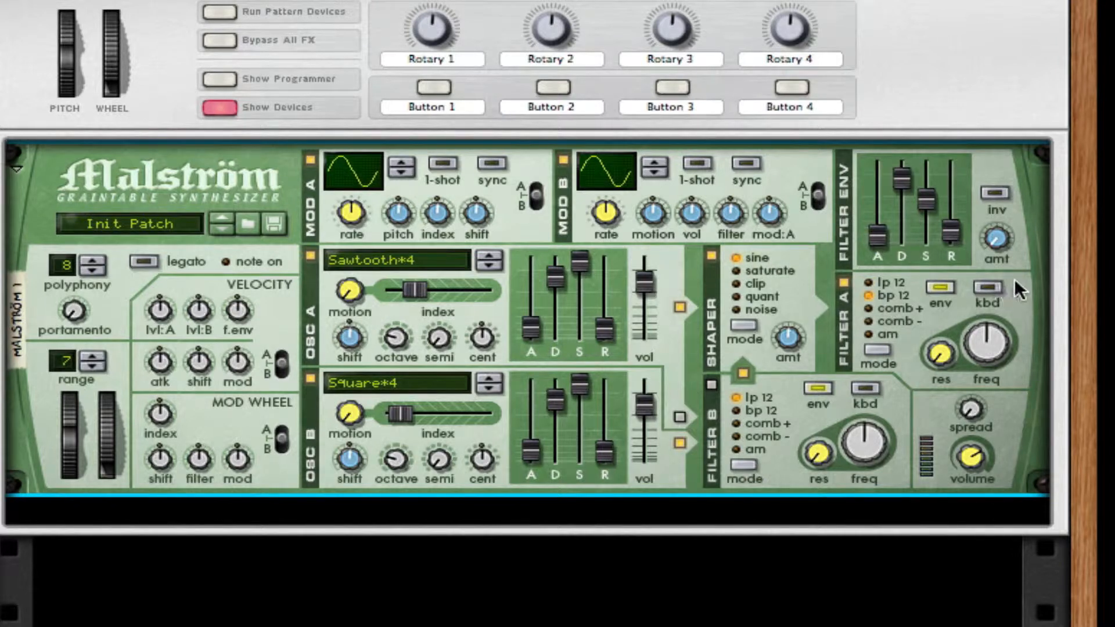
Step: Set filter A to bp 12 mode with keyboard tracking on, and raise its frequency
left_click(989, 287)
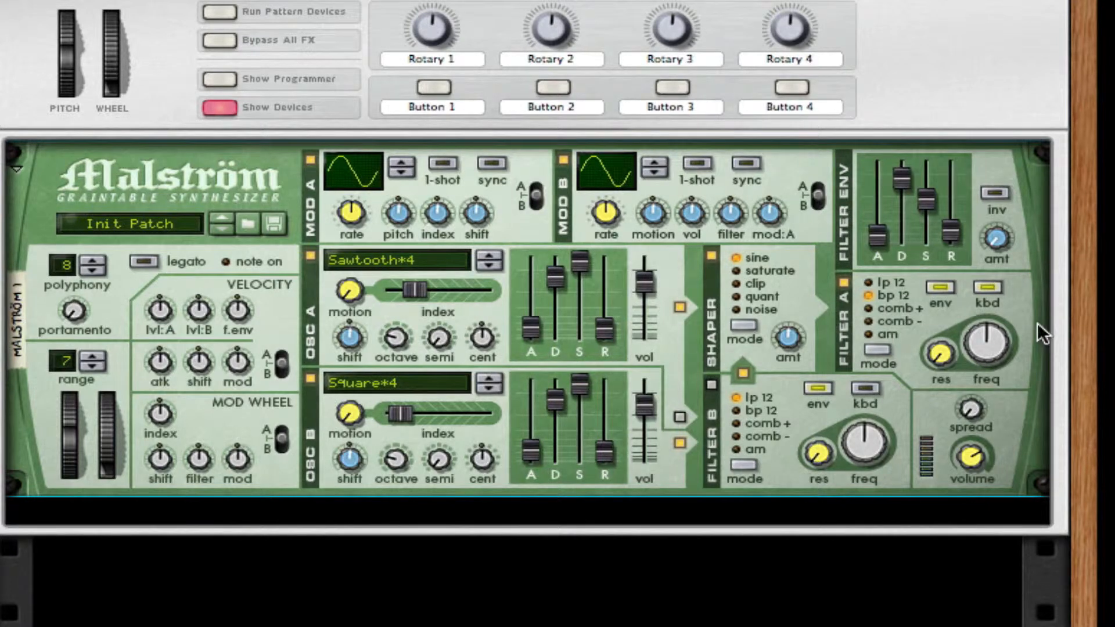
left_click_drag(991, 337, 1003, 258)
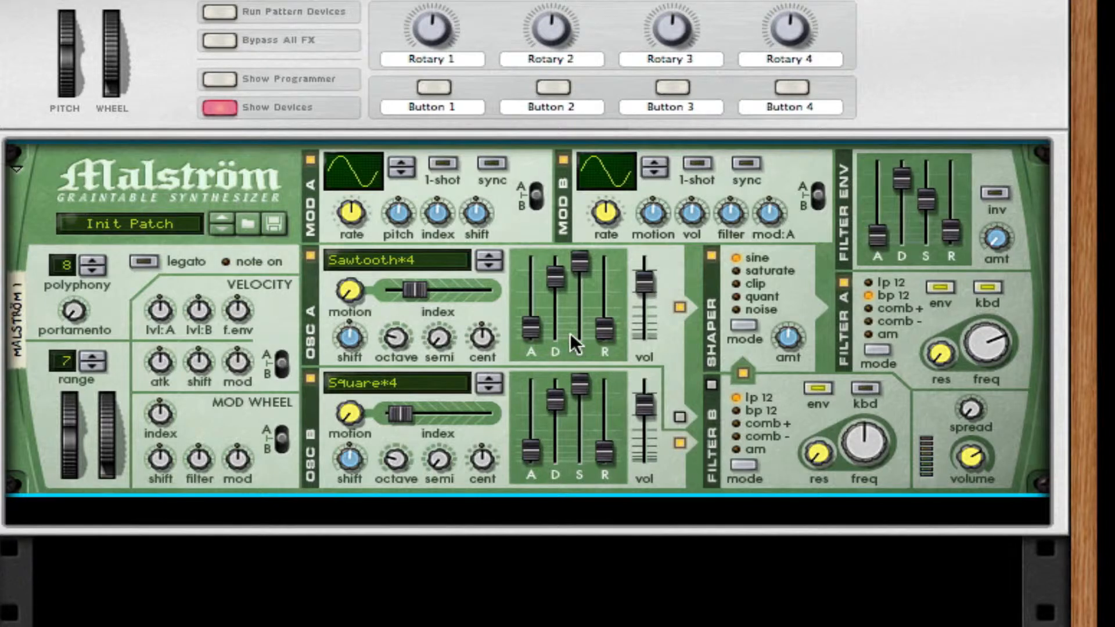
Step: Turn on sync for modulator B, raise its rate, and change its waveform to the rising exponential curve
mouse_move(571, 333)
left_click(747, 163)
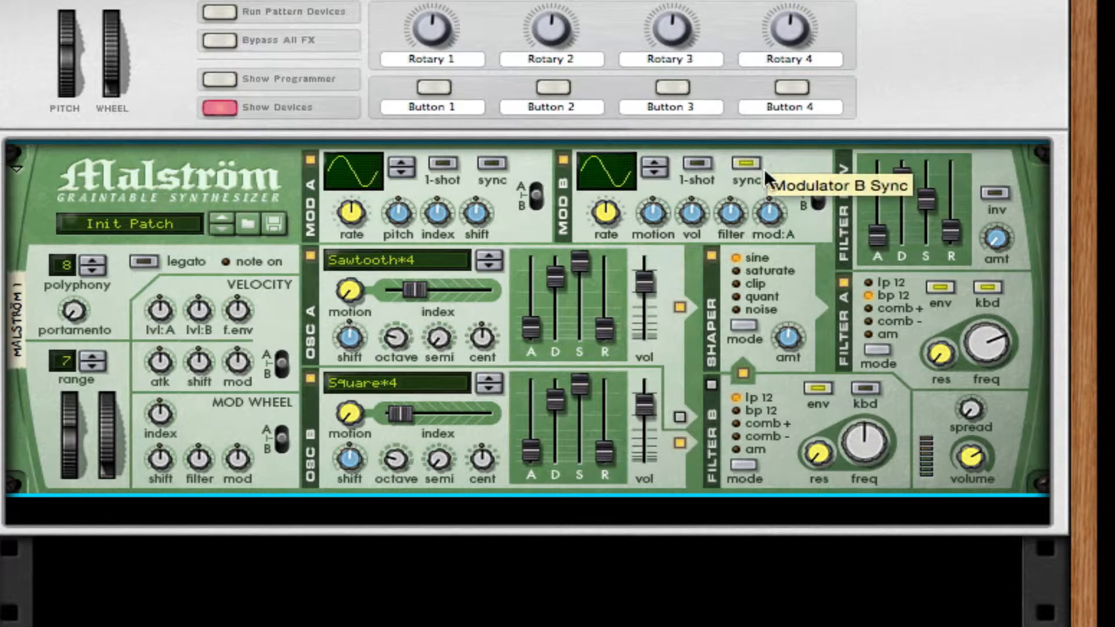
left_click_drag(612, 207, 630, 46)
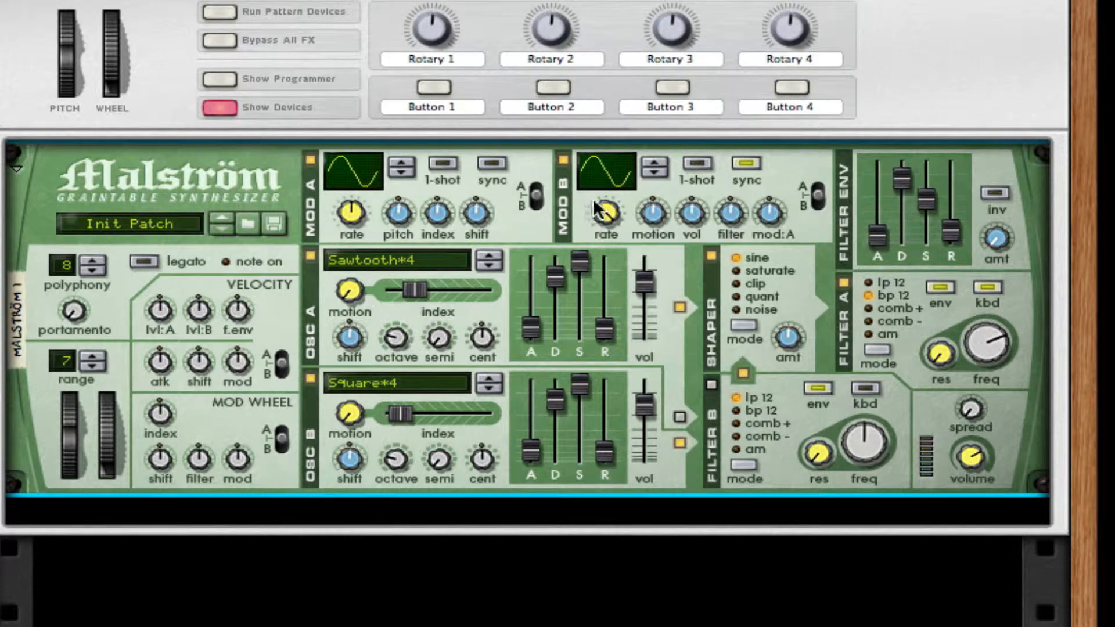
left_click(656, 161)
left_click(656, 162)
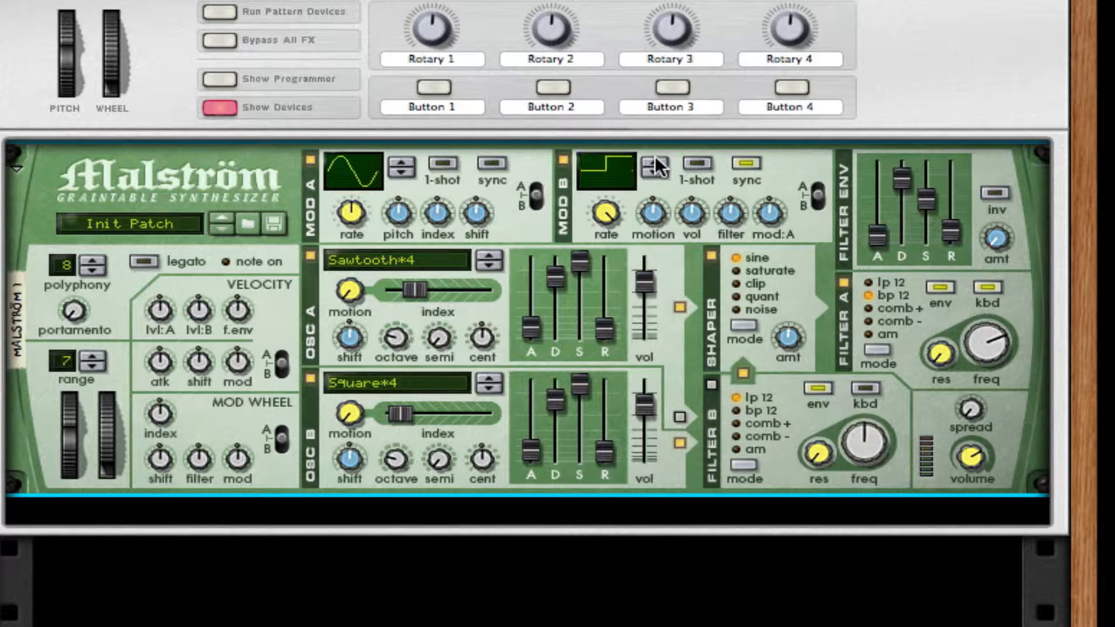
left_click(656, 162)
left_click(657, 161)
left_click(657, 162)
left_click(657, 162)
Step: Turn modulator B's filter amount down to a negative value and fine-tune its rate
left_click_drag(730, 208, 731, 250)
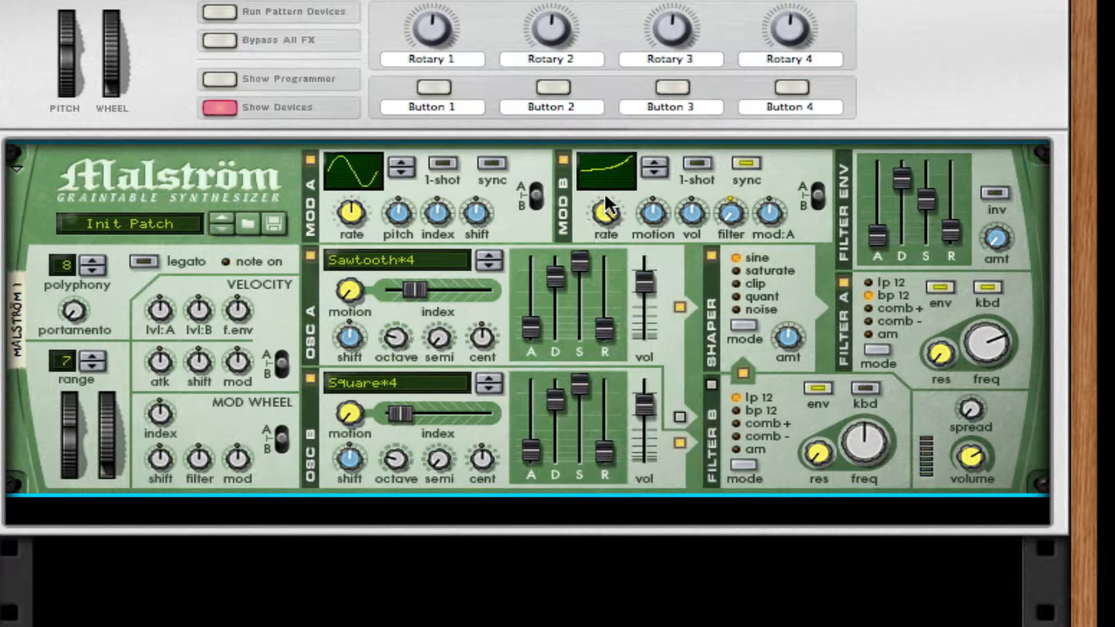
mouse_move(606, 228)
left_click_drag(602, 229, 602, 223)
Step: Fold the Malström and add an RV7000 Advanced Reverb after it, with its Decay and Dry-Wet amounts turned down
left_click(17, 167)
right_click(239, 210)
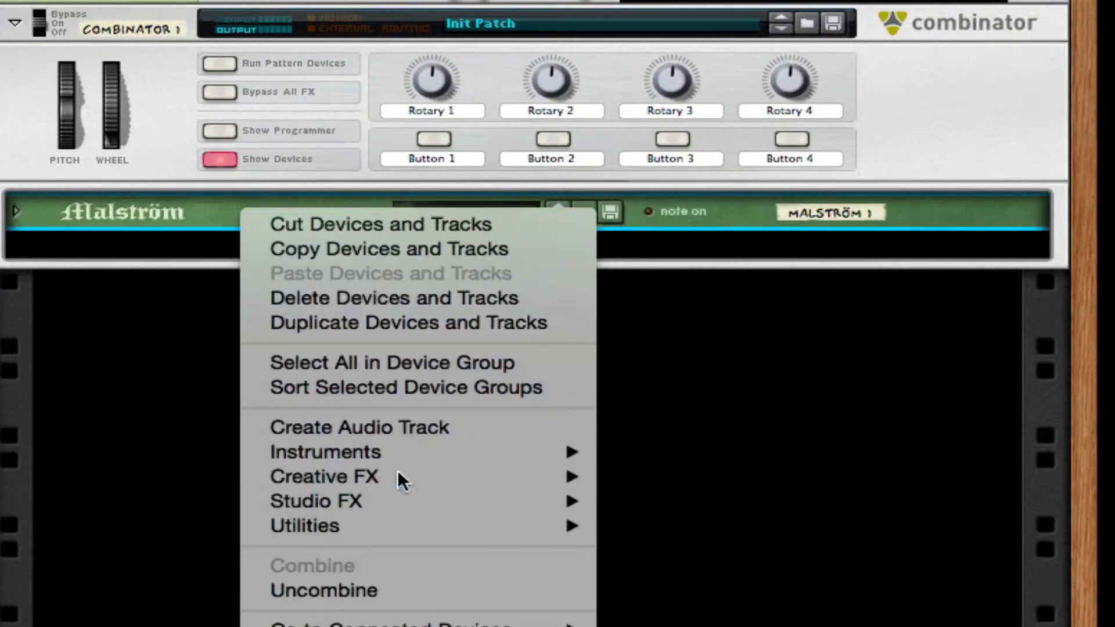
mouse_move(439, 500)
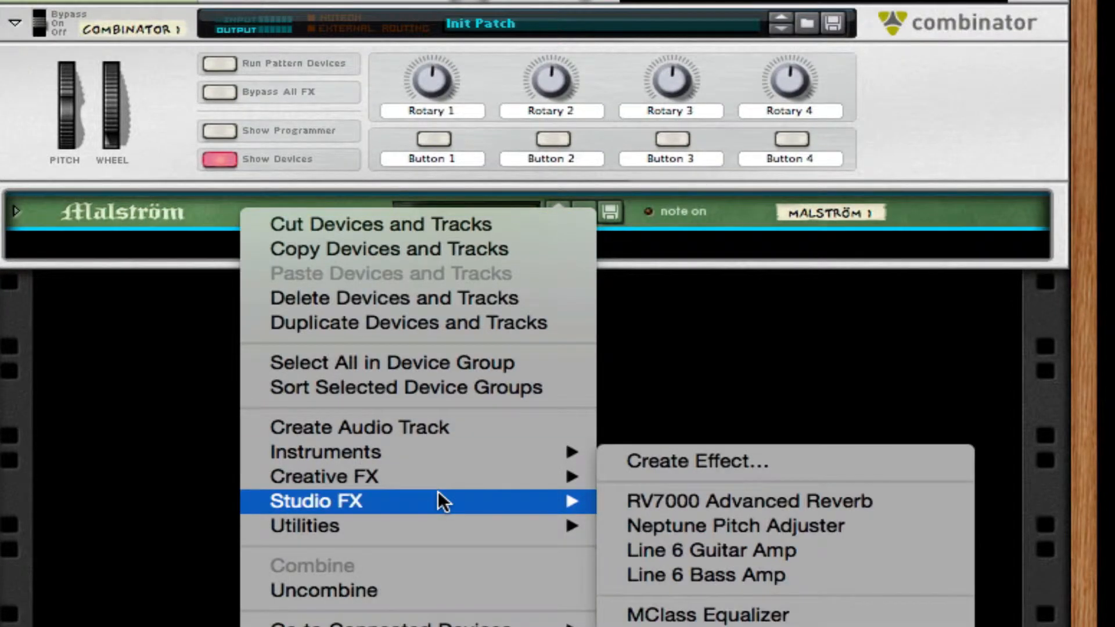
left_click(771, 501)
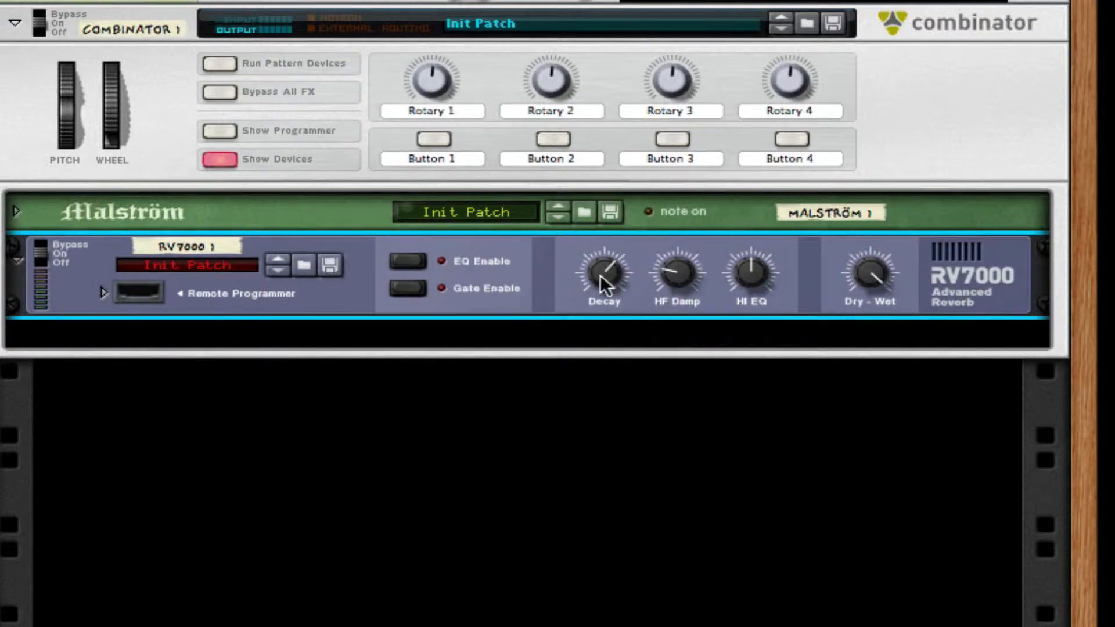
left_click_drag(602, 273, 601, 480)
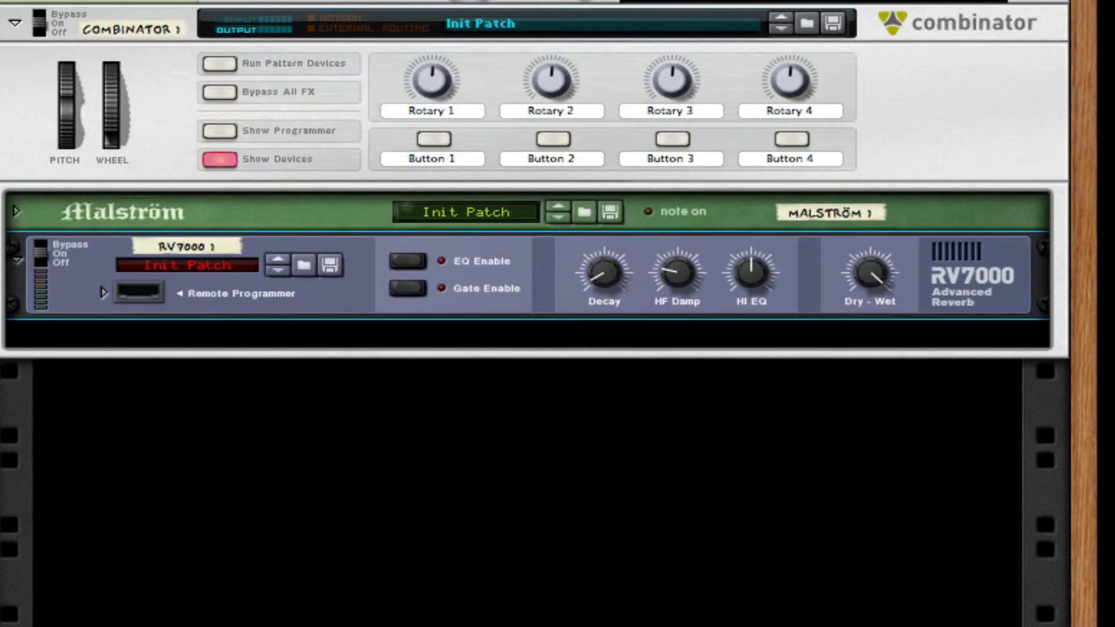
left_click_drag(897, 283, 846, 556)
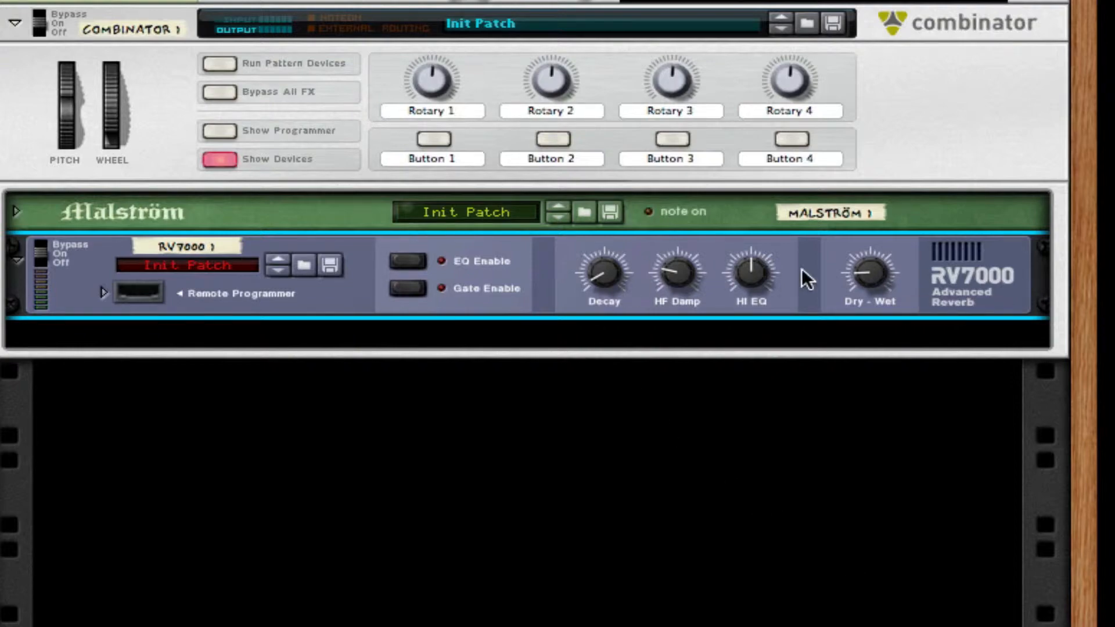
Step: Add a Pulveriser after the reverb, raise its squash, take its filter out of bypass with a lower frequency, and fold it
right_click(919, 285)
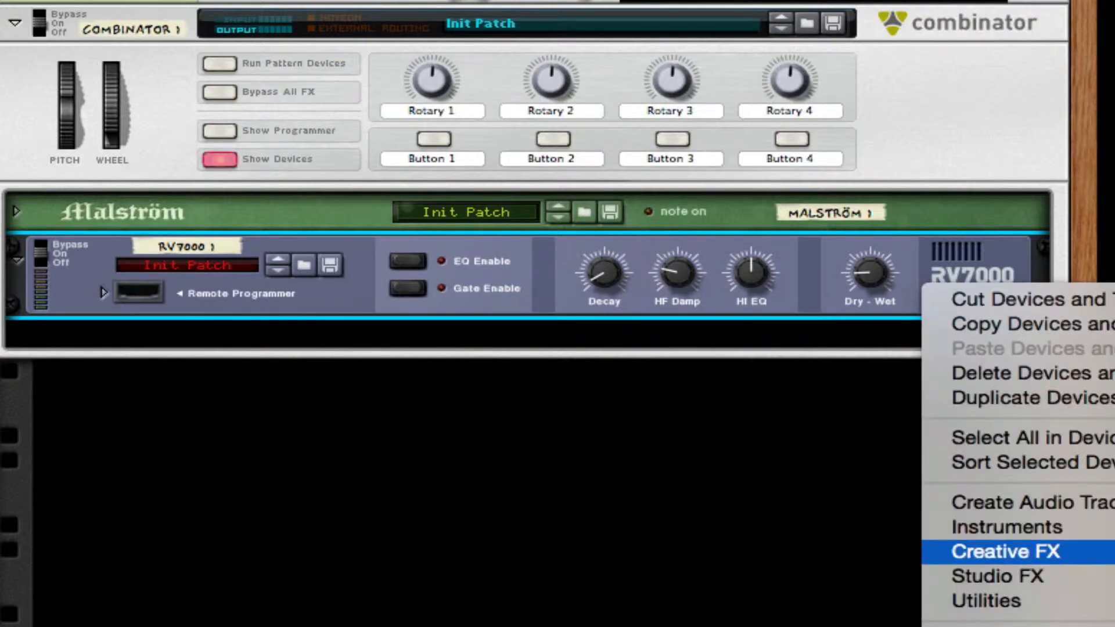
left_click(1113, 552)
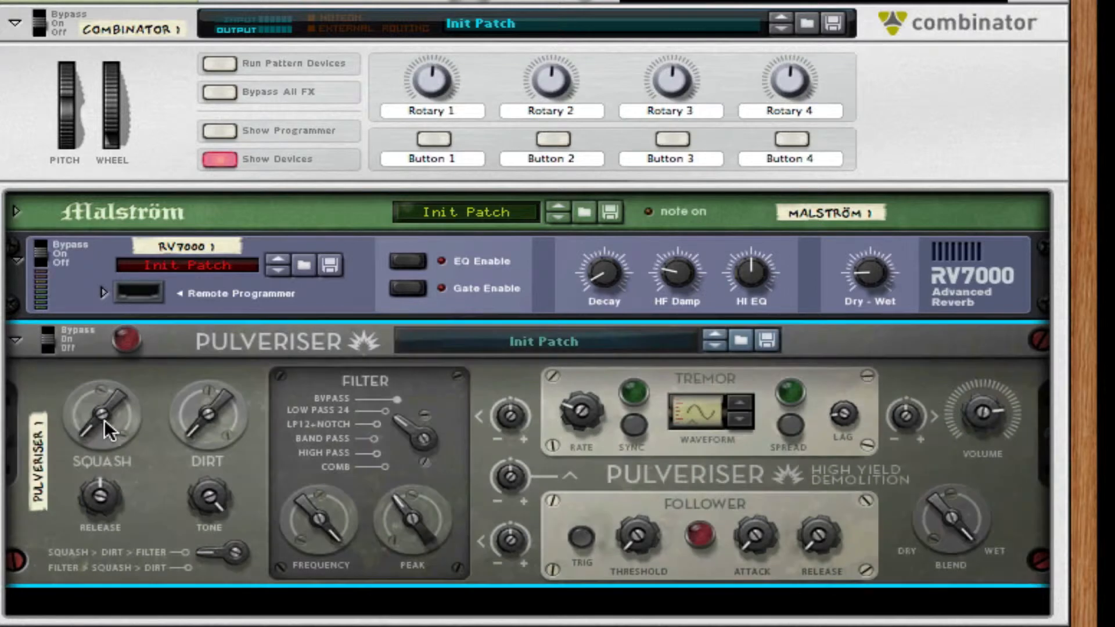
left_click_drag(114, 429, 101, 456)
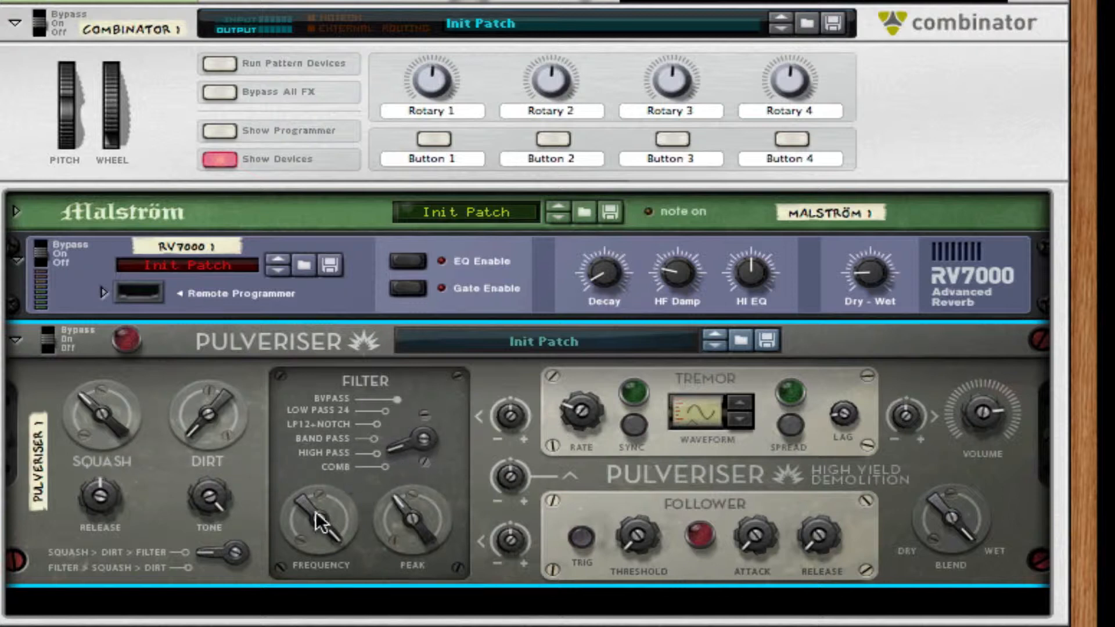
left_click_drag(316, 512, 315, 550)
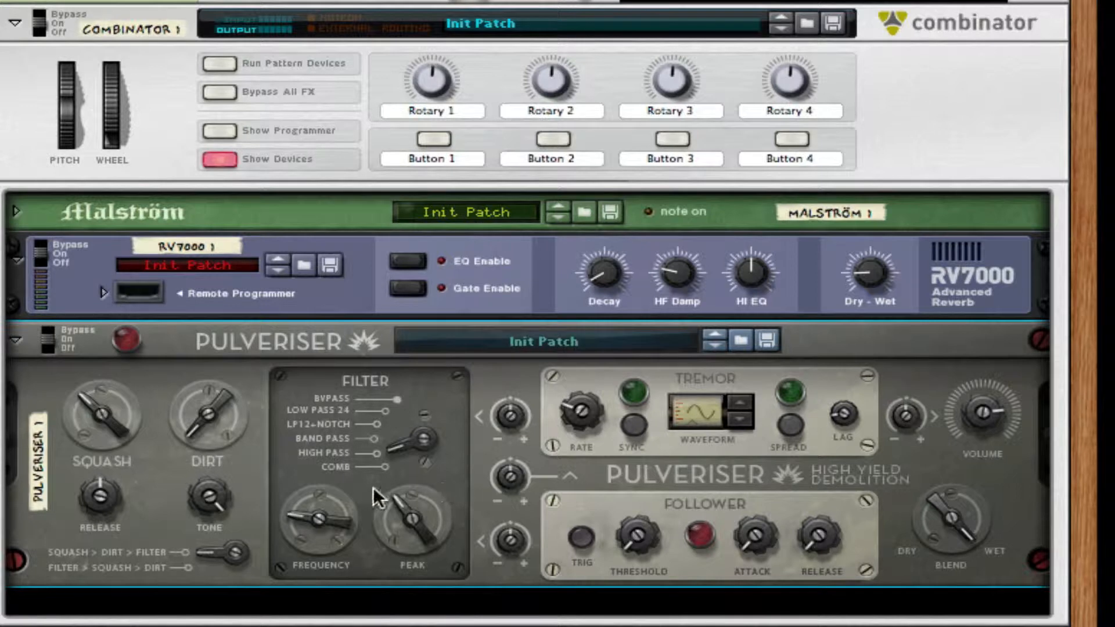
left_click_drag(306, 520, 306, 539)
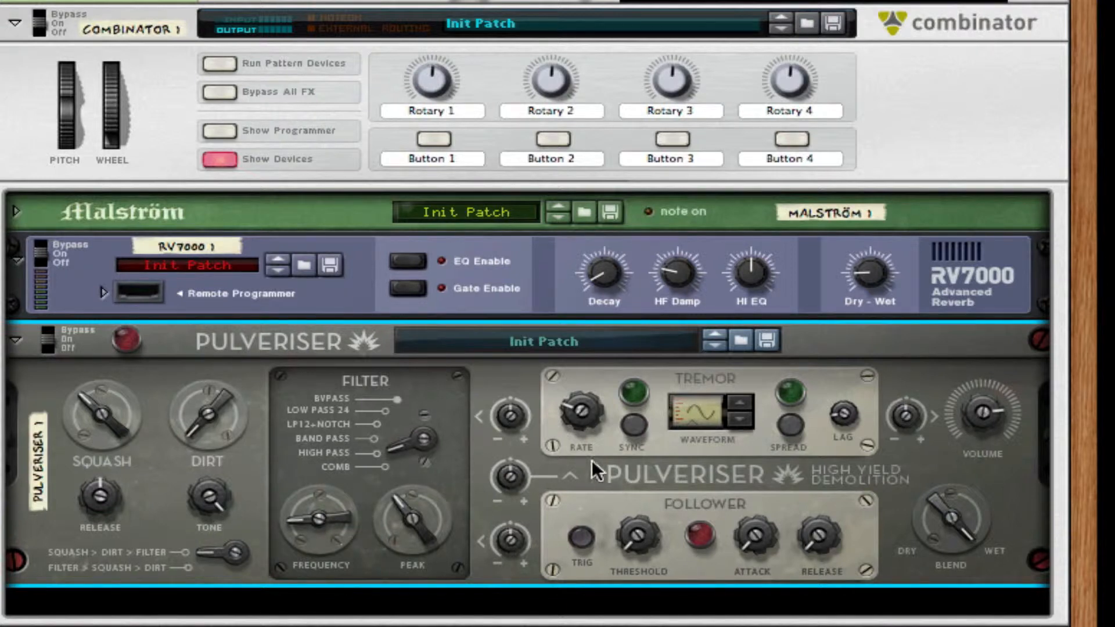
left_click(17, 341)
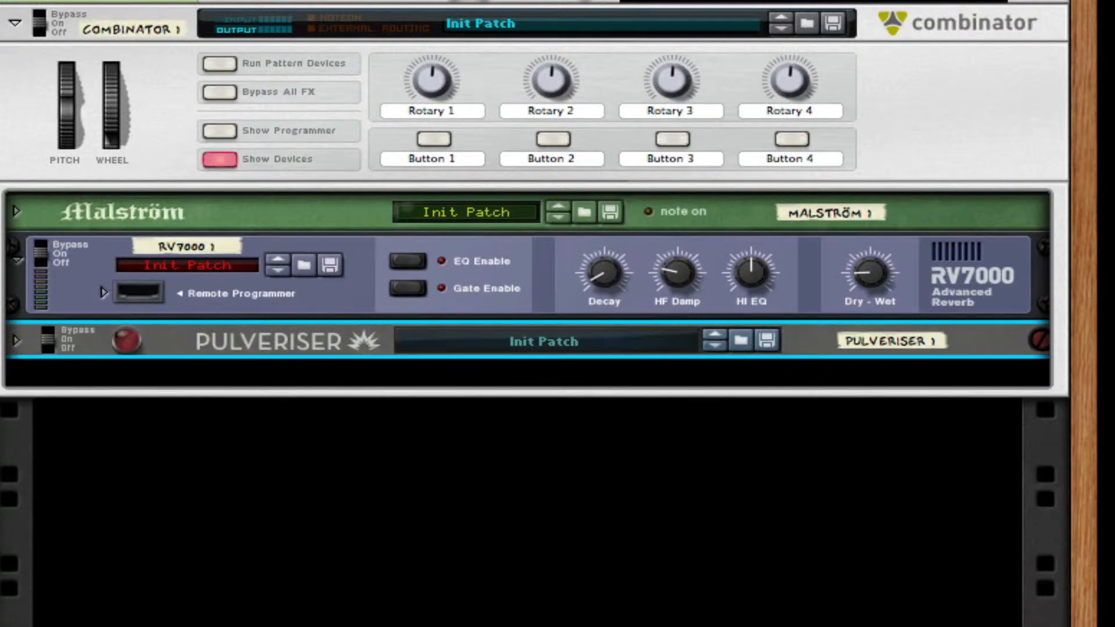
Step: Add a second Pulveriser, raise its squash and tremor rate, turn on tremor spread, and adjust the tremor's volume amount
right_click(316, 325)
mouse_move(495, 558)
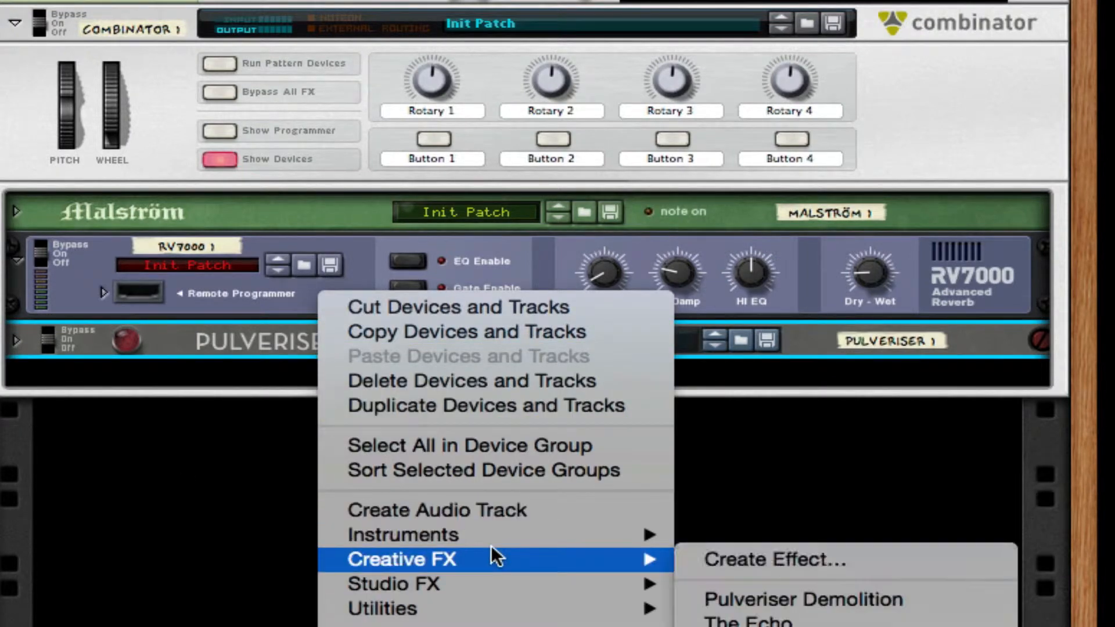
left_click(792, 601)
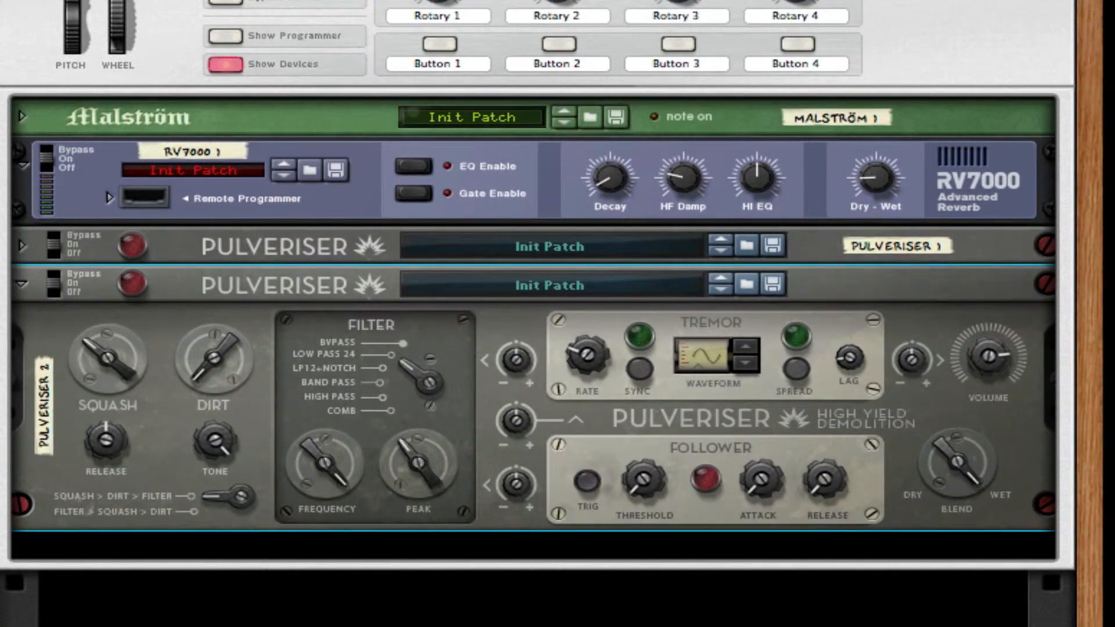
left_click(772, 319)
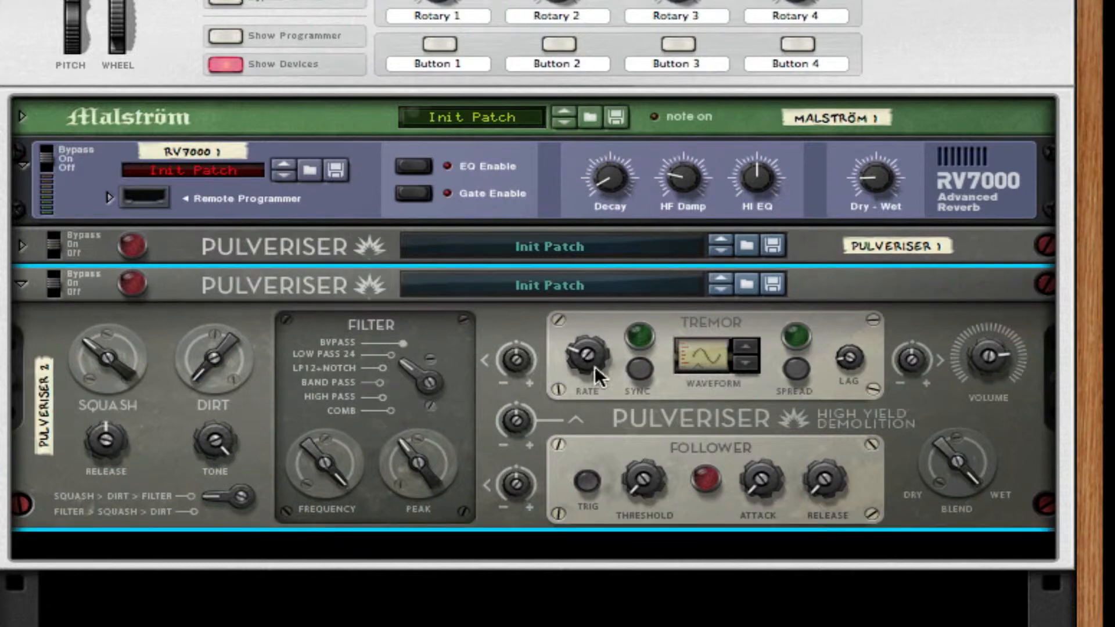
left_click_drag(595, 366, 629, 188)
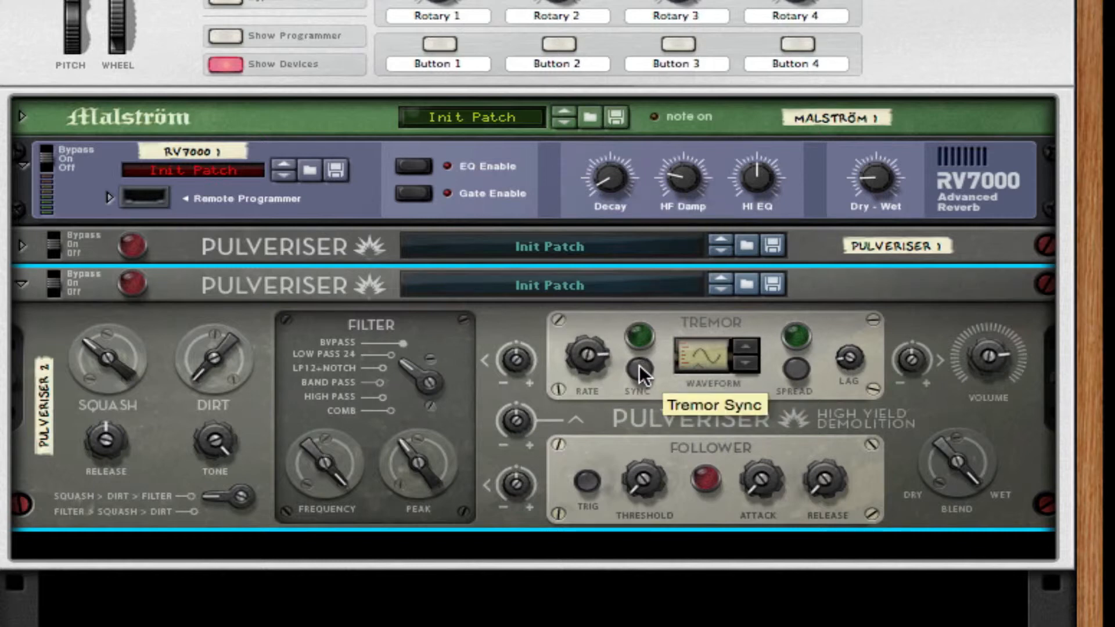
left_click(798, 374)
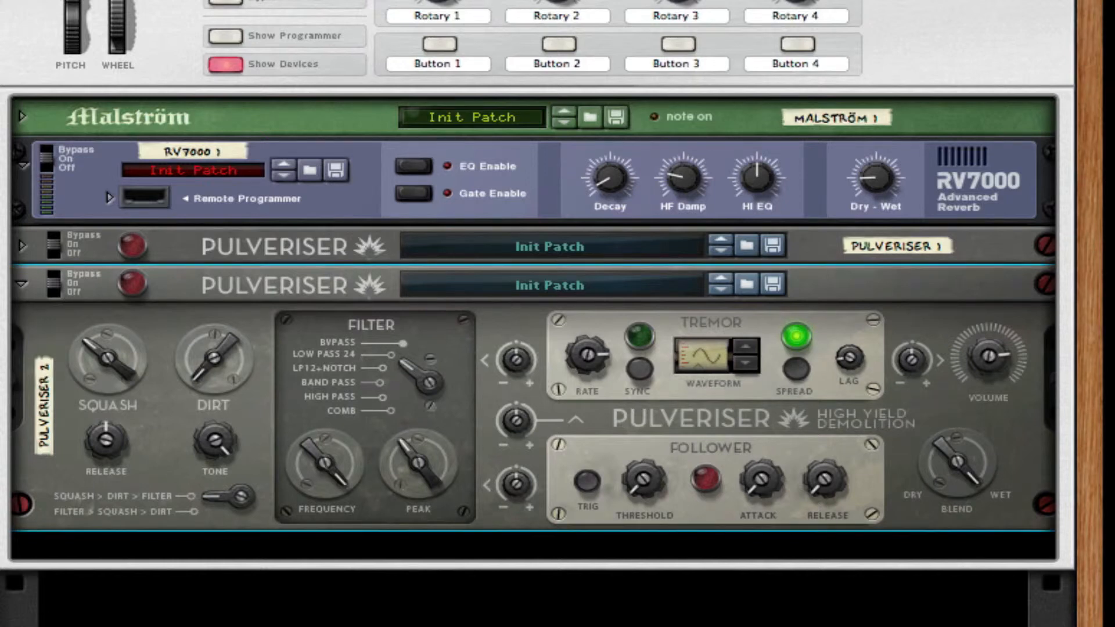
left_click_drag(899, 365, 919, 297)
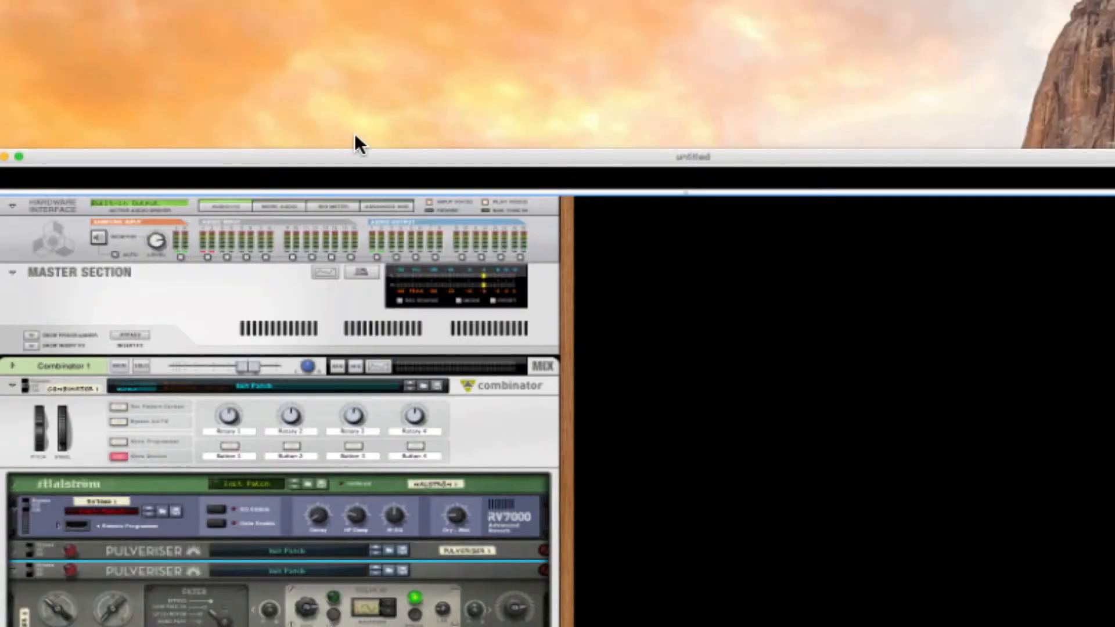
left_click(356, 167)
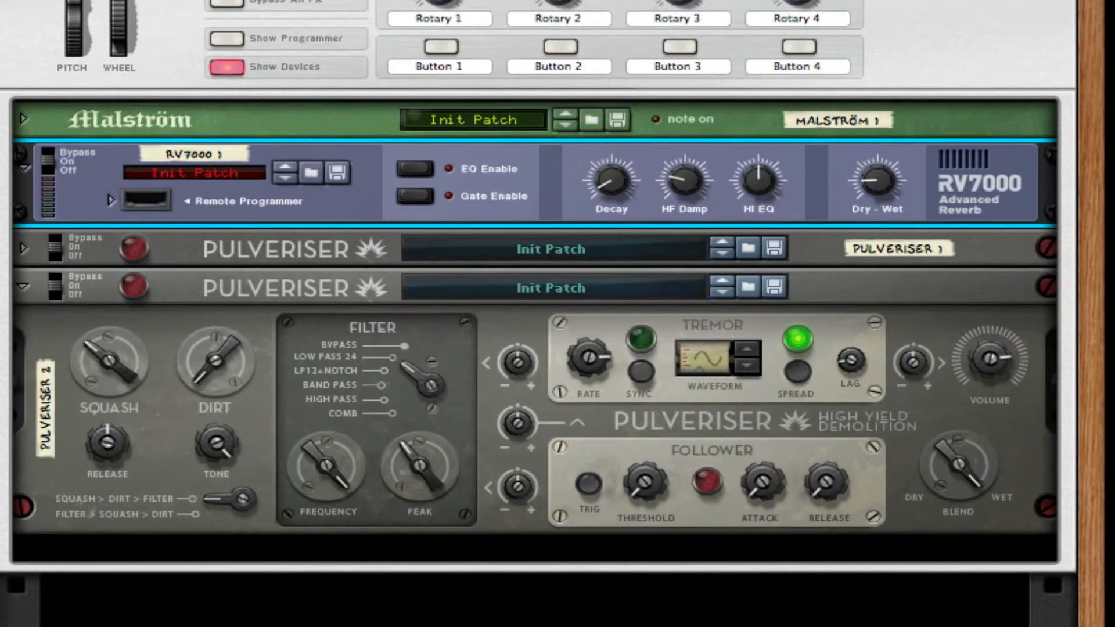
left_click(139, 0)
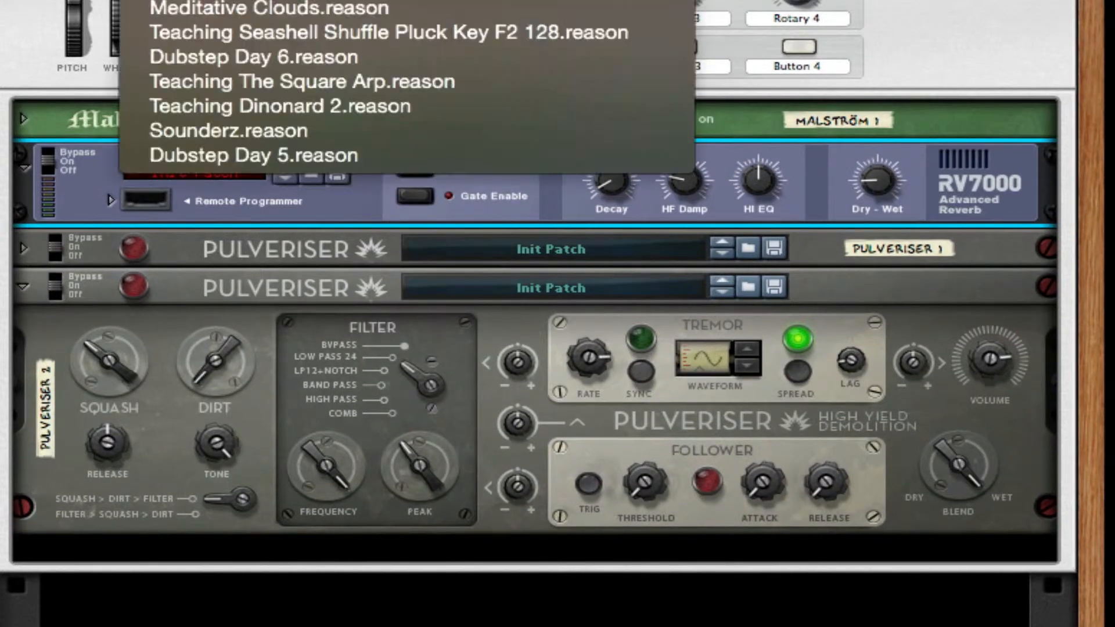
left_click(233, 0)
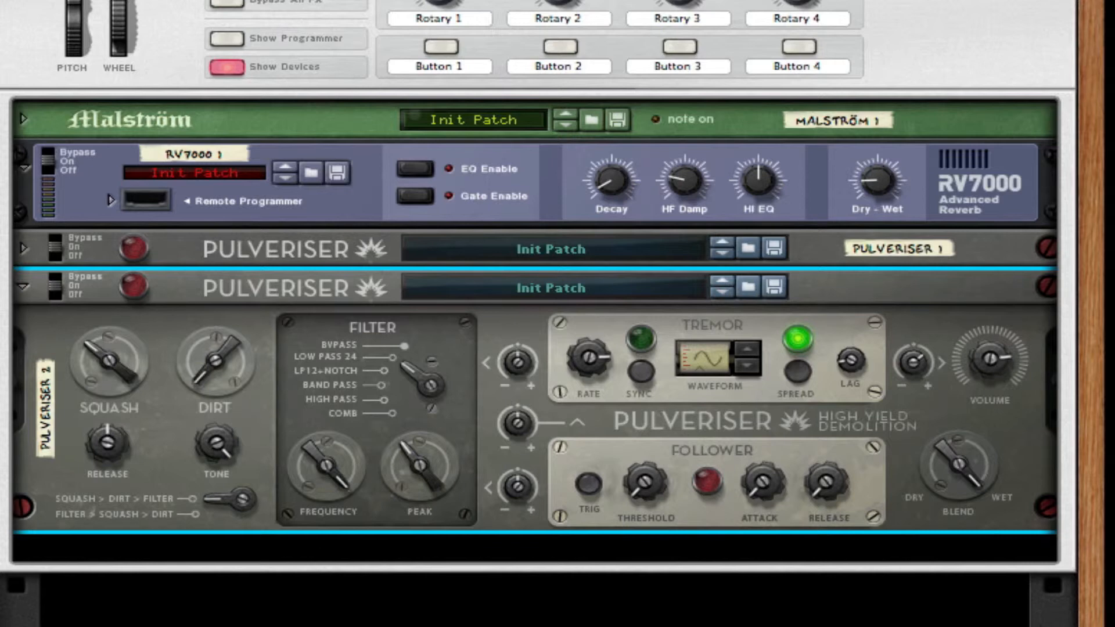
Step: Fold the second Pulveriser and add another Malström Graintable Synthesizer below it in the Combinator
left_click(23, 287)
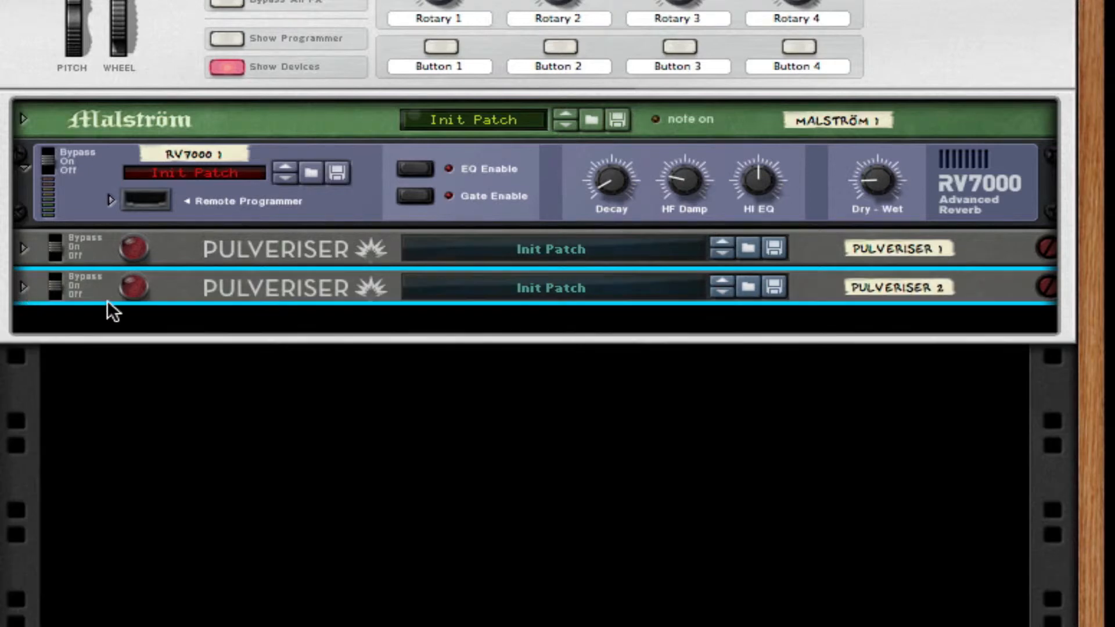
right_click(107, 299)
mouse_move(367, 441)
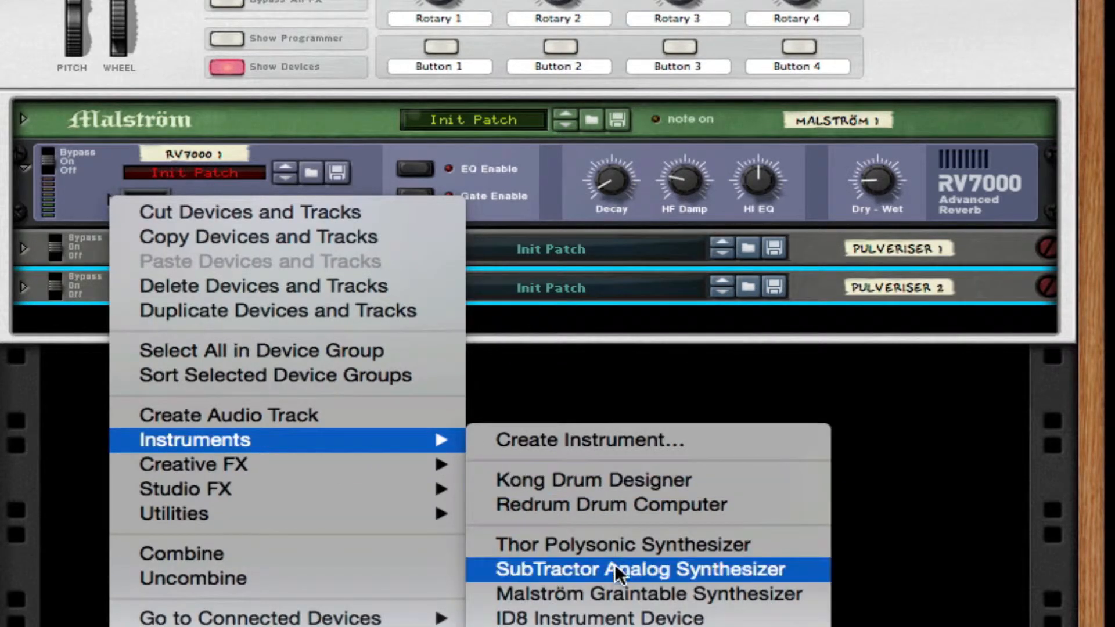
left_click(612, 595)
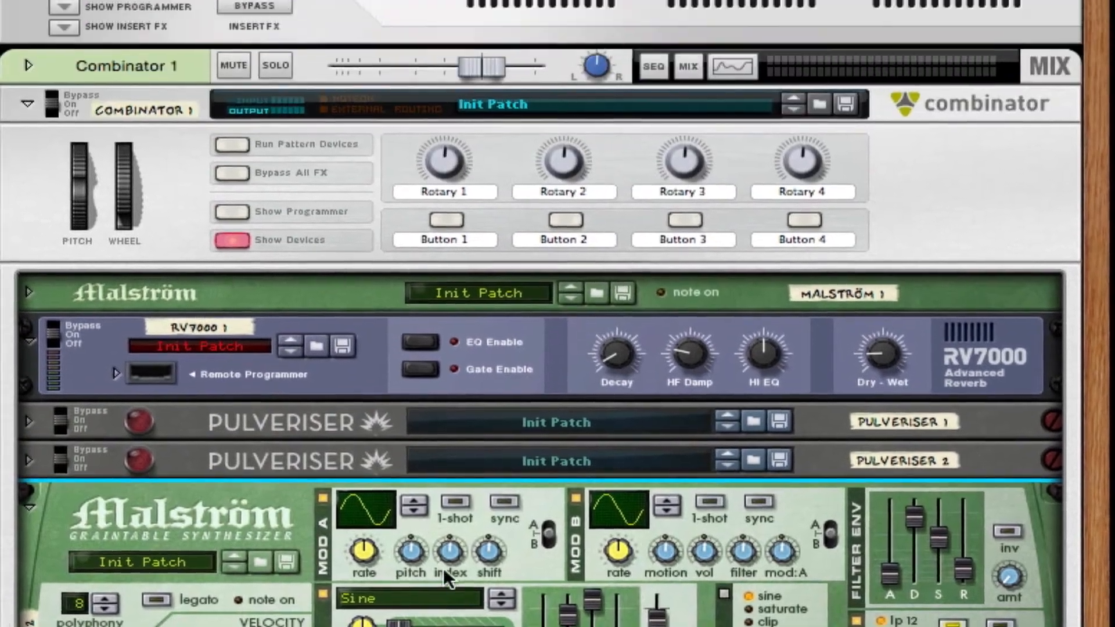
Step: On the rack's rear, reroute Pulveriser 2's outputs from the Combinator to the second Malström's shaper/filter A and filter B audio inputs
key("Tab")
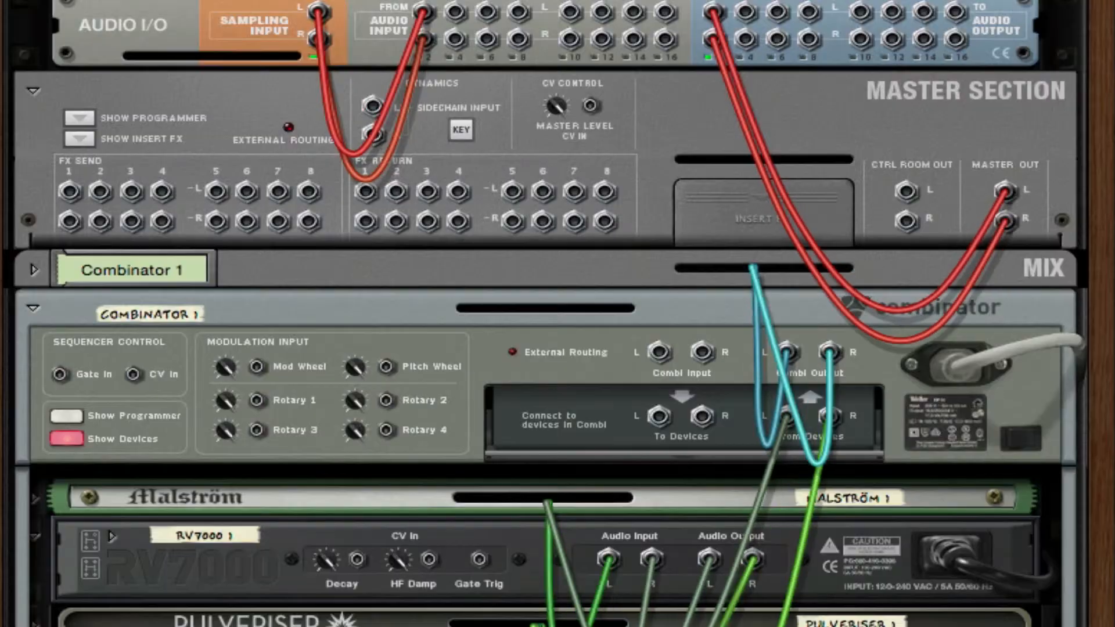
scroll(775, 611, "up", 1)
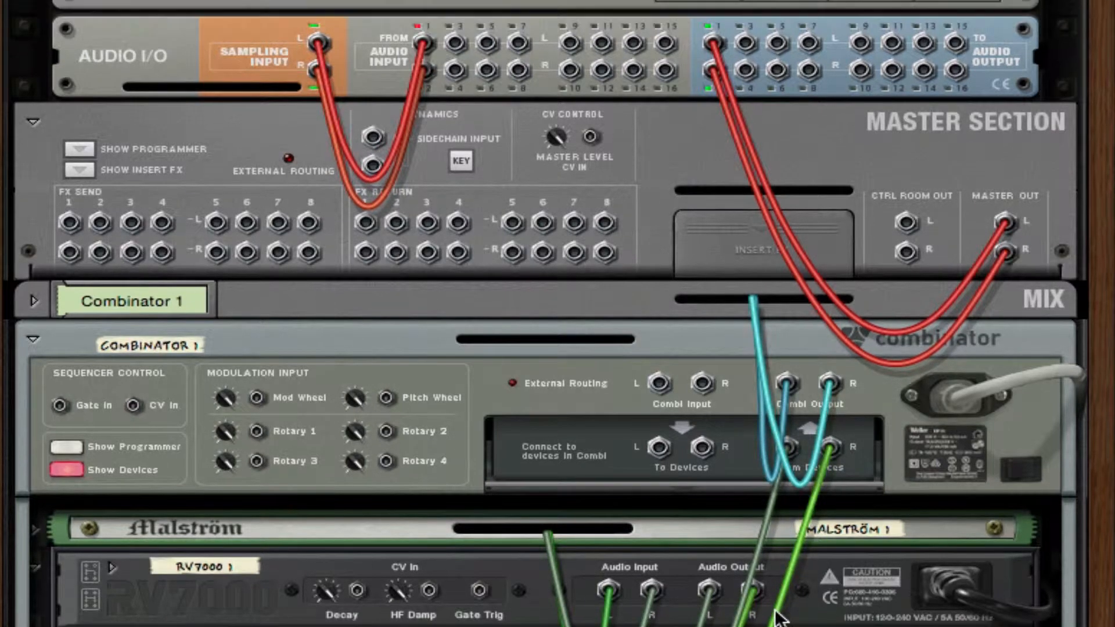
scroll(775, 612, "down", 3)
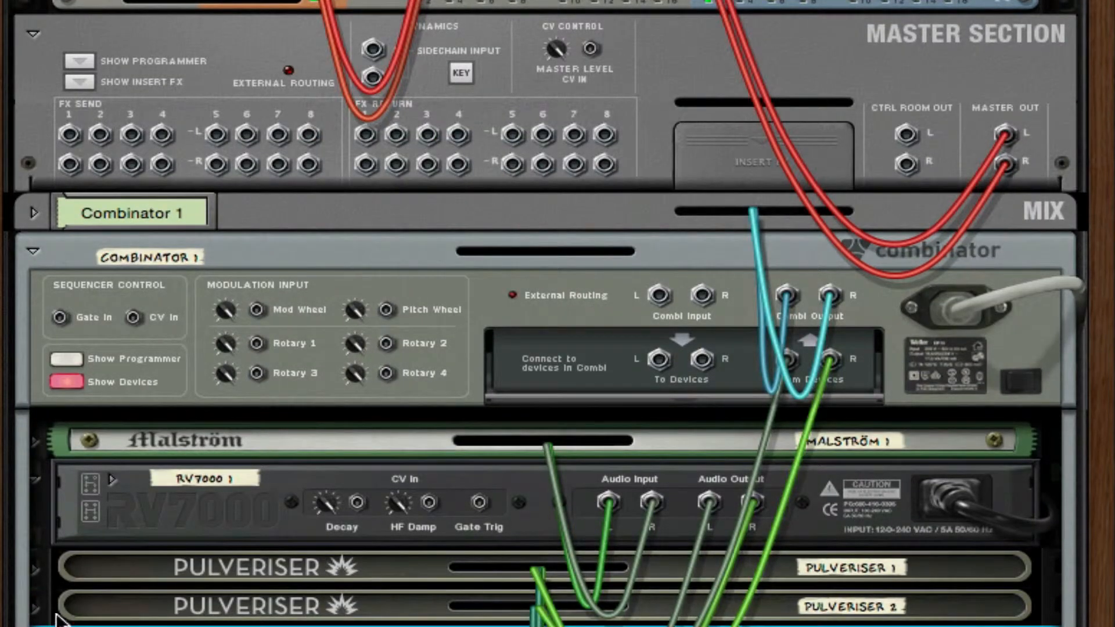
left_click(36, 608)
scroll(38, 612, "down", 4)
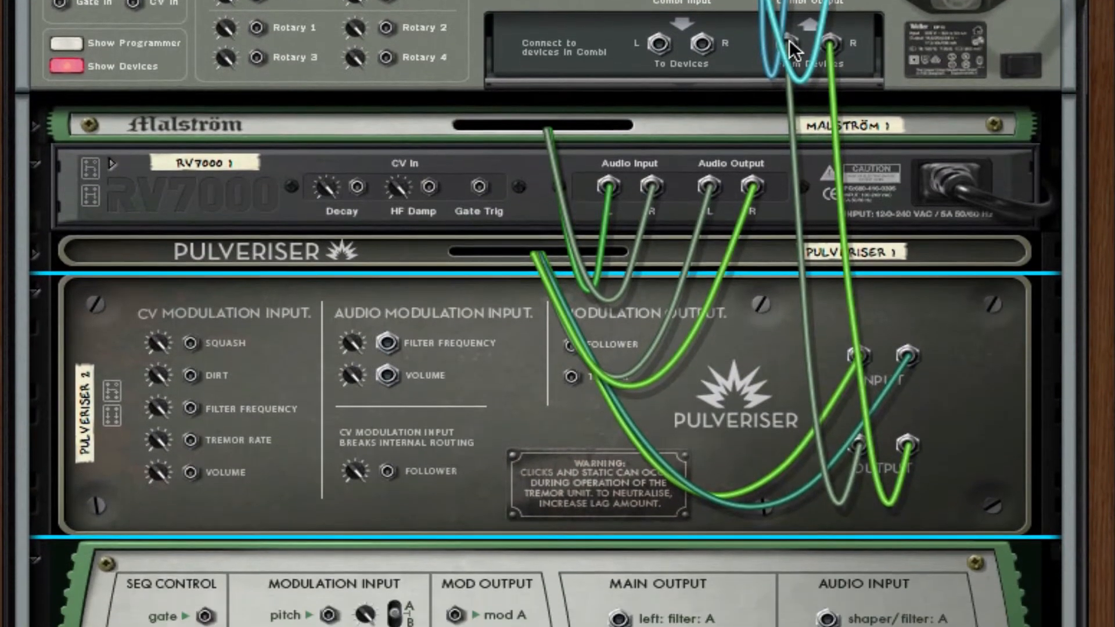
left_click_drag(787, 100, 757, 162)
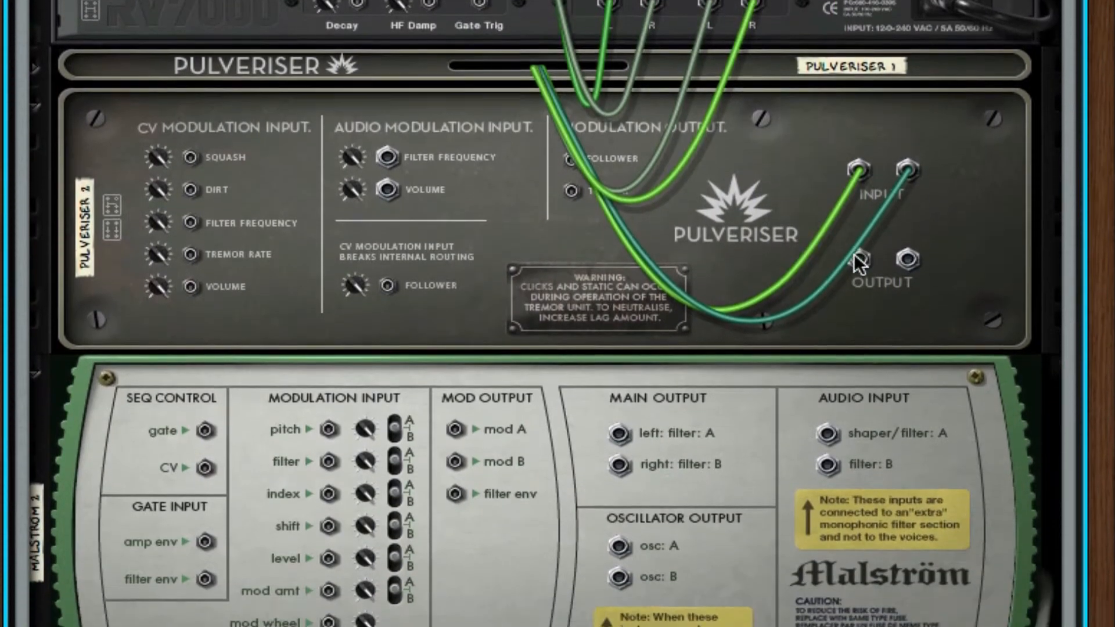
left_click_drag(860, 322, 354, 282)
left_click_drag(354, 128, 895, 157)
scroll(756, 290, "up", 3)
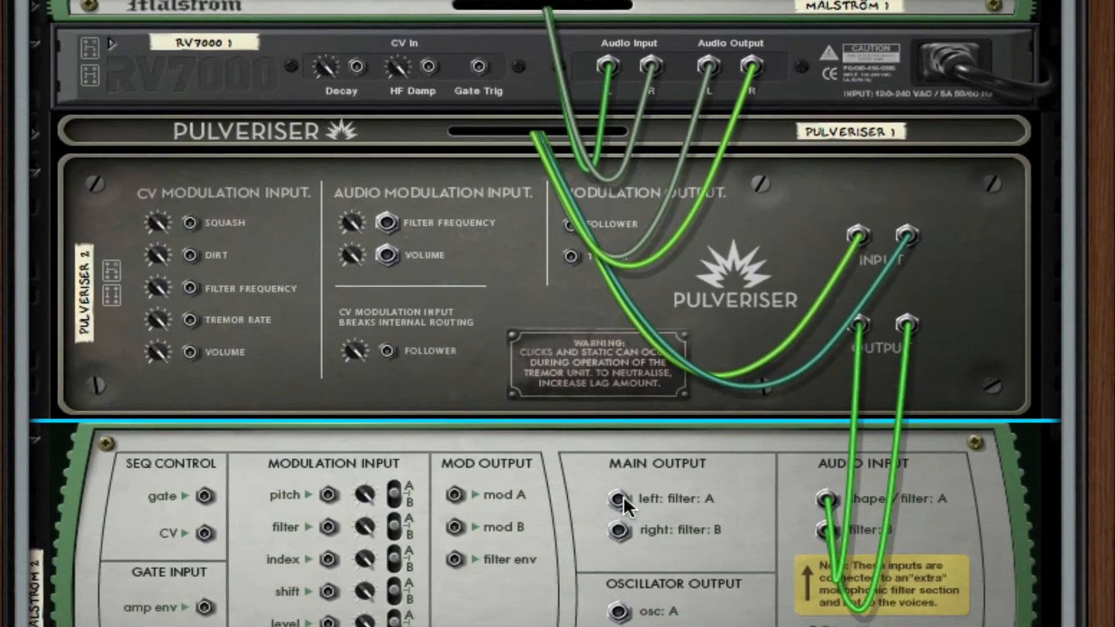
Step: Connect the second Malström's main outputs to the Combinator's From Devices inputs and return to the rack's front
left_click_drag(620, 430, 793, 66)
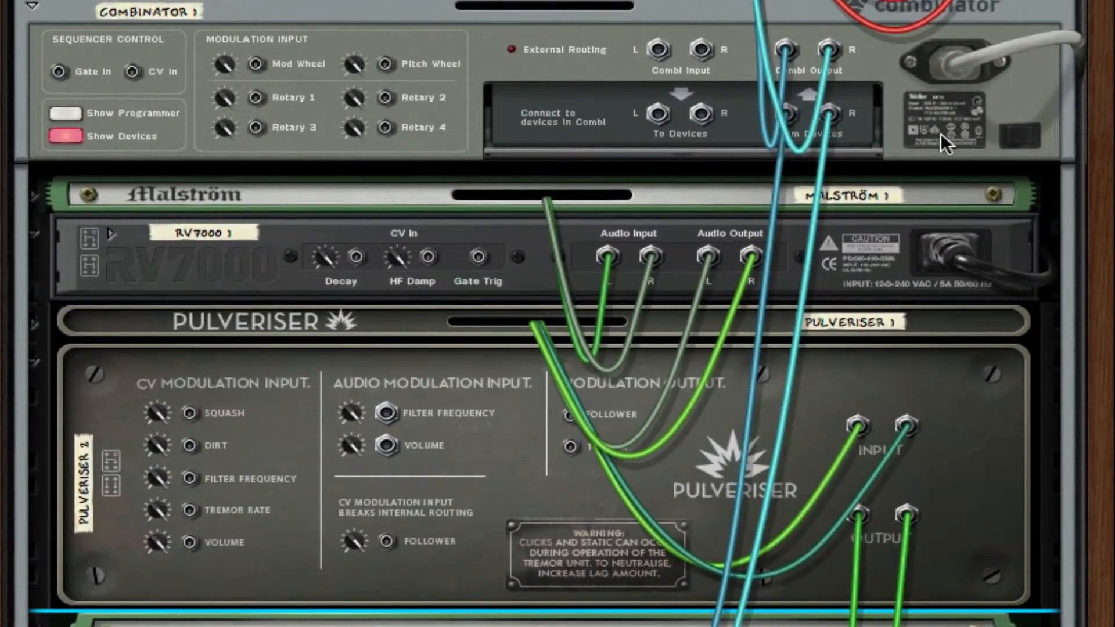
key("Tab")
scroll(756, 552, "down", 3)
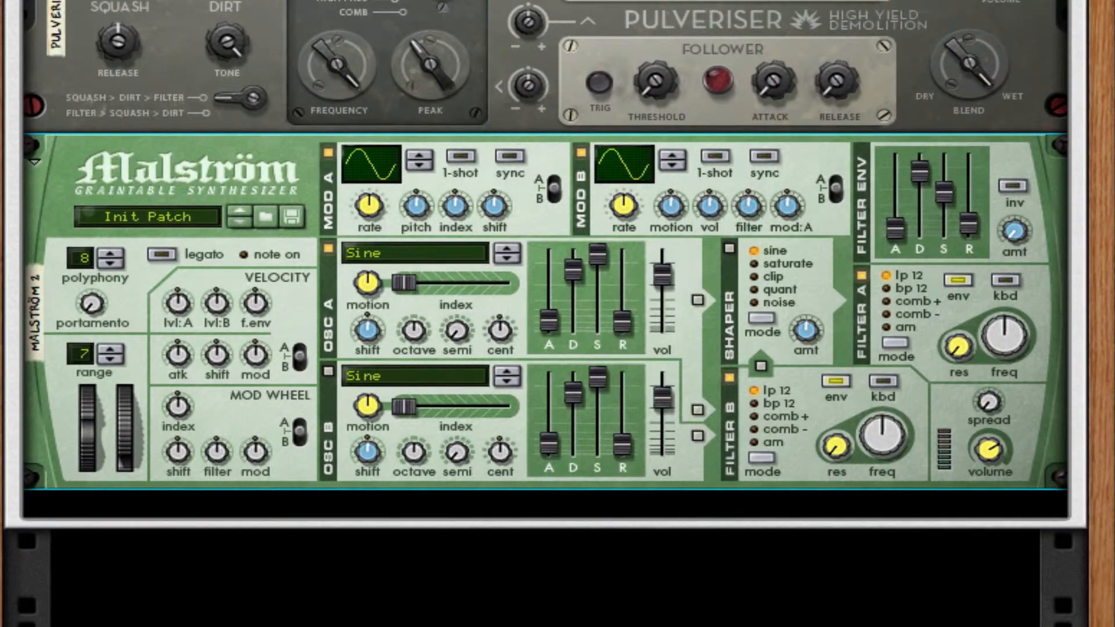
Step: On the second Malström, switch off filter B, set filter A to comb+ mode, and raise filter A's resonance and frequency
left_click(549, 214)
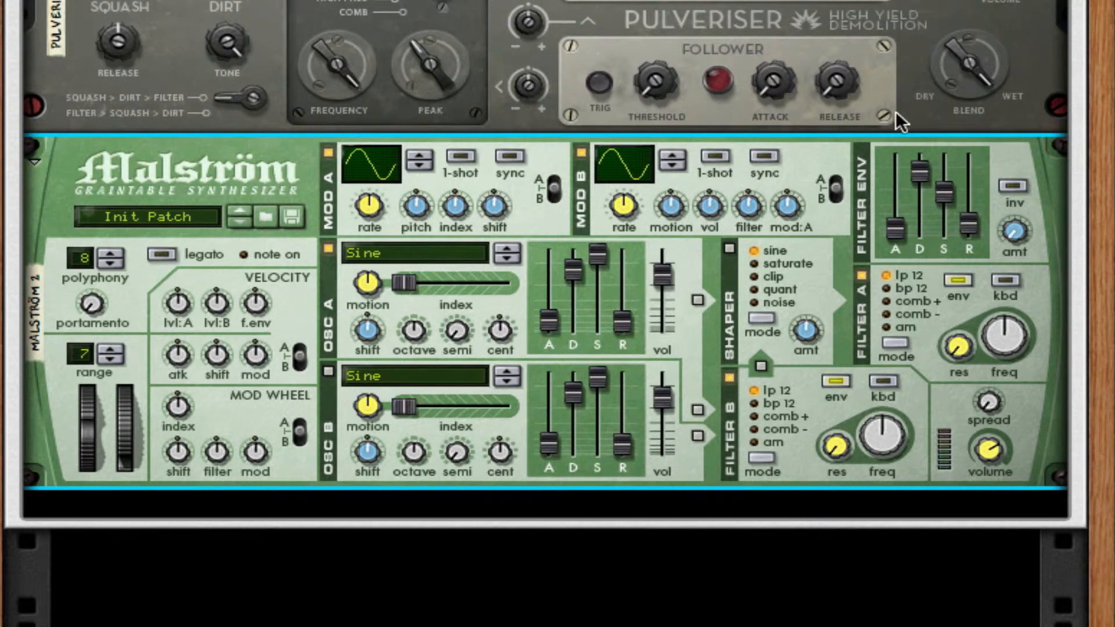
left_click(728, 380)
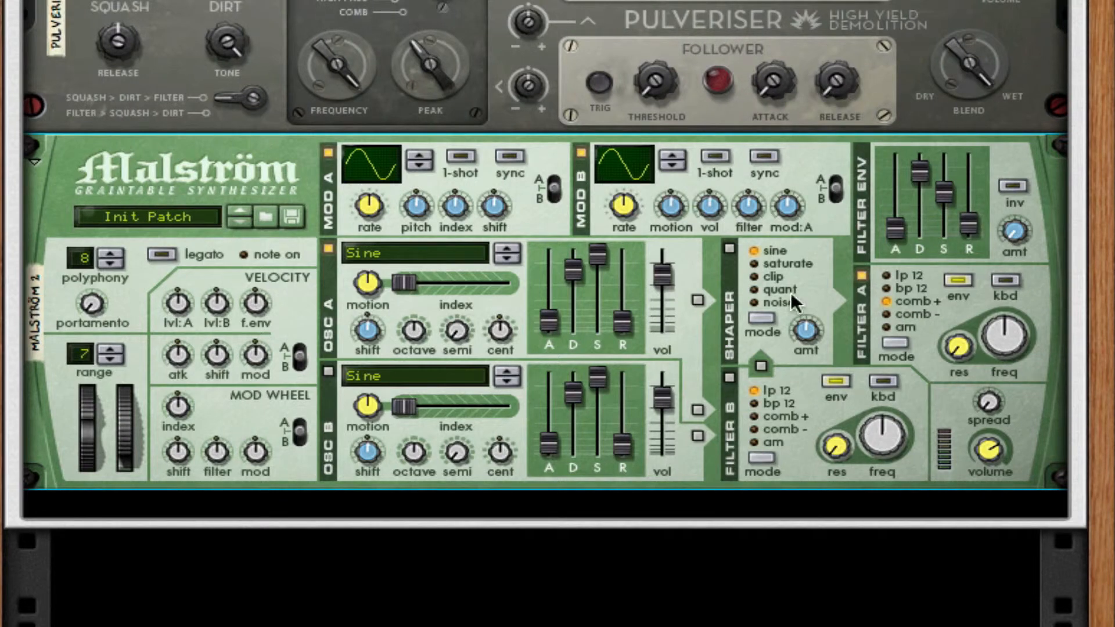
left_click(956, 369)
left_click(954, 329)
left_click_drag(956, 340, 987, 263)
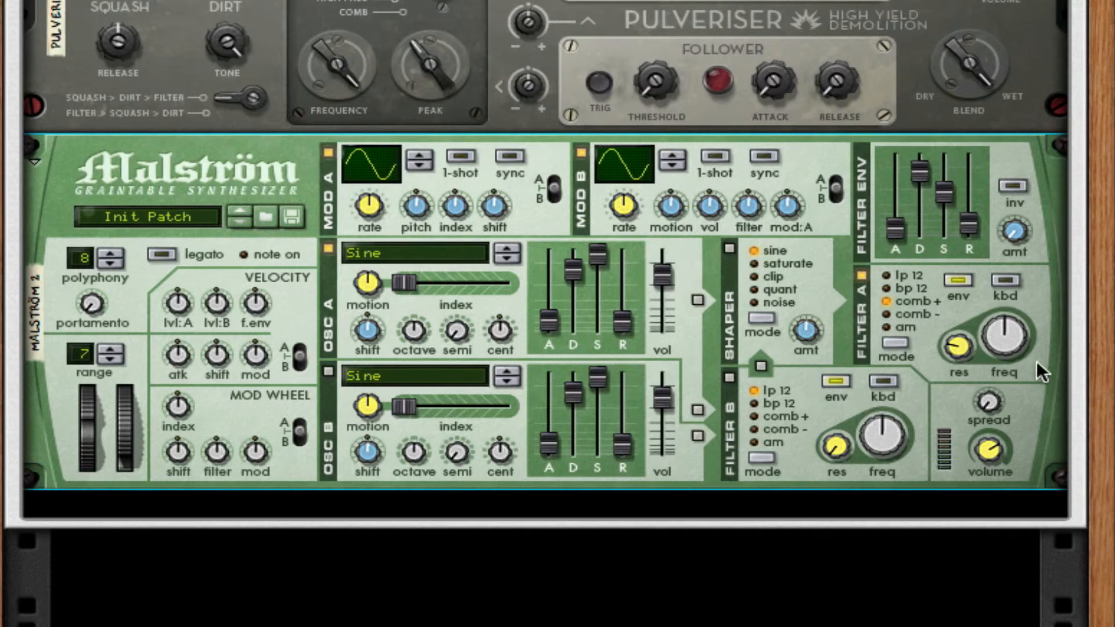
left_click_drag(1007, 335, 1041, 259)
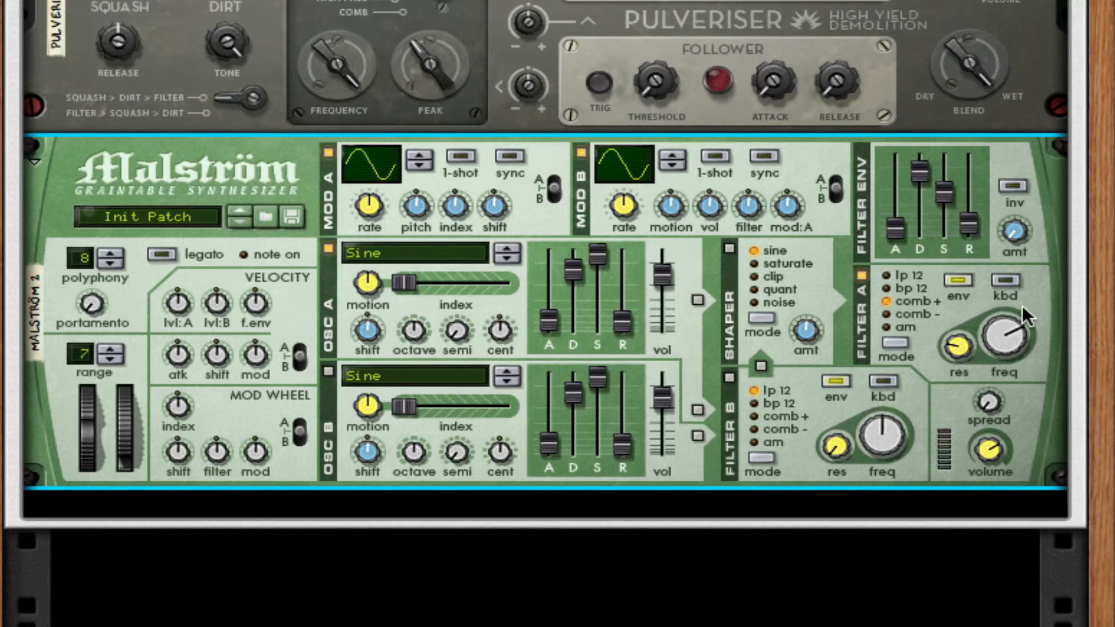
Step: Enable keyboard tracking on the second Malström's filter A and add an MClass Maximizer below that synth
left_click(1008, 280)
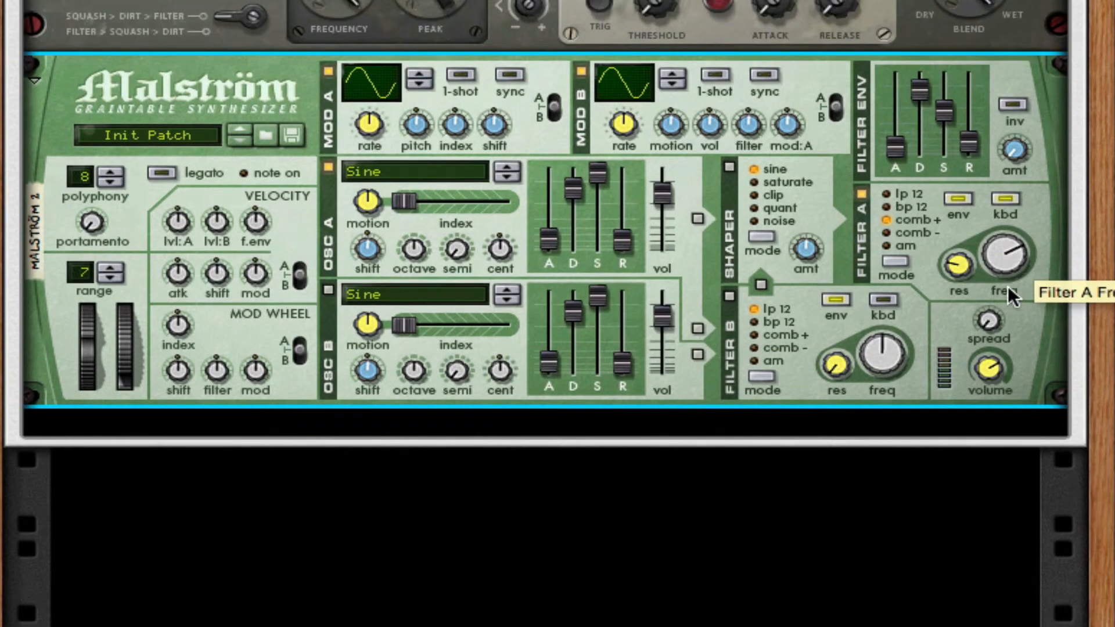
right_click(1029, 270)
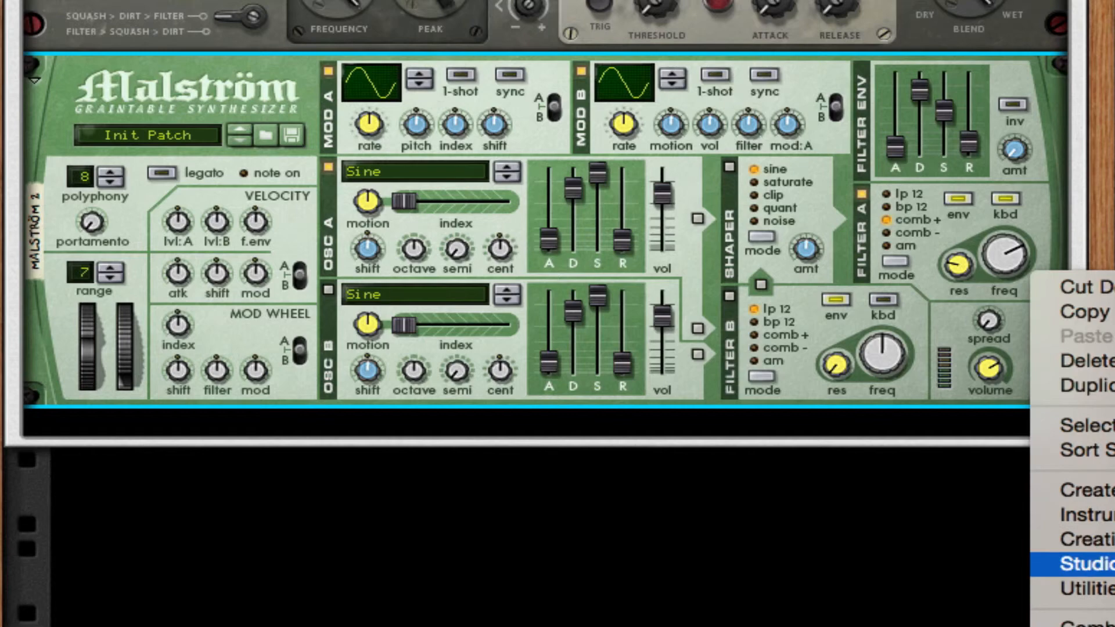
left_click(1113, 564)
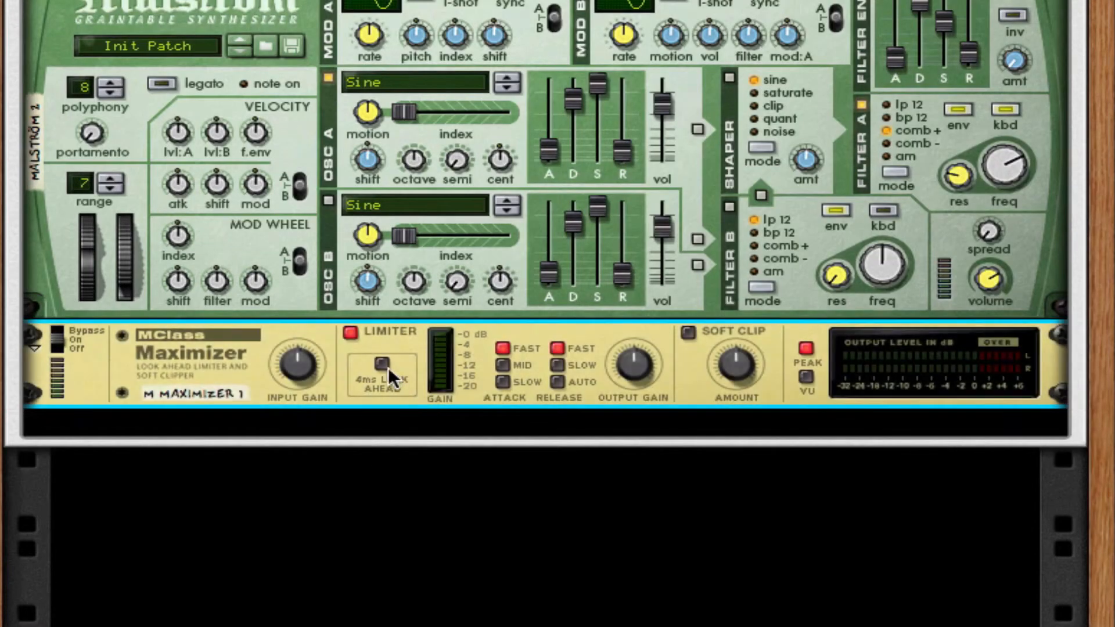
Step: On the MClass Maximizer, switch off the limiter, enable Soft Clip, and turn its amount fully up
left_click(350, 332)
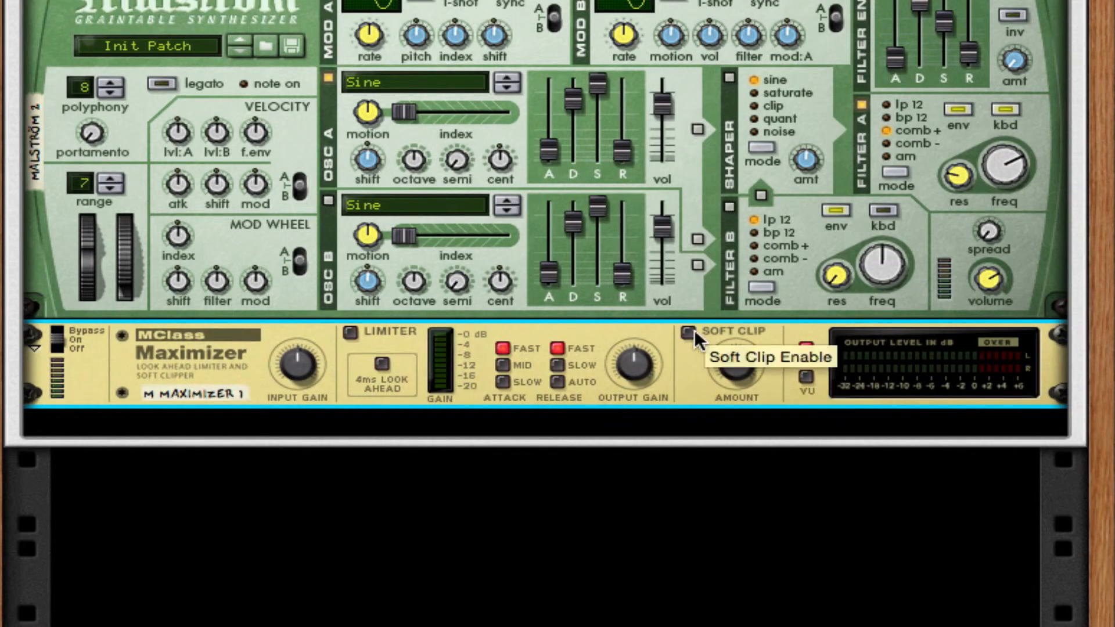
left_click_drag(722, 374, 755, 374)
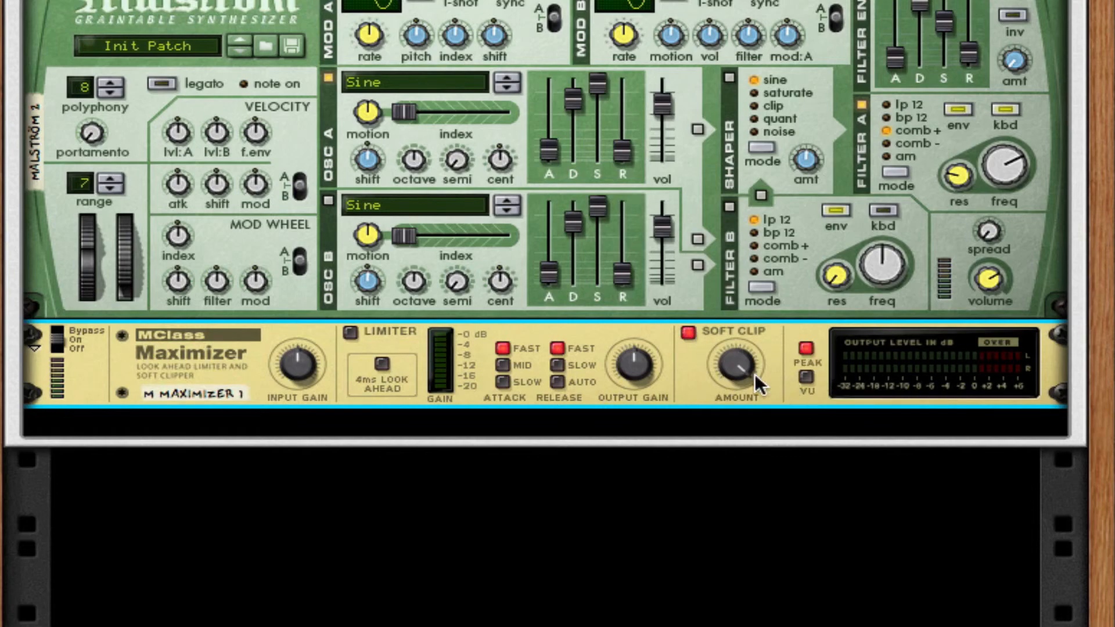
scroll(703, 379, "up", 2)
scroll(704, 382, "up", 6)
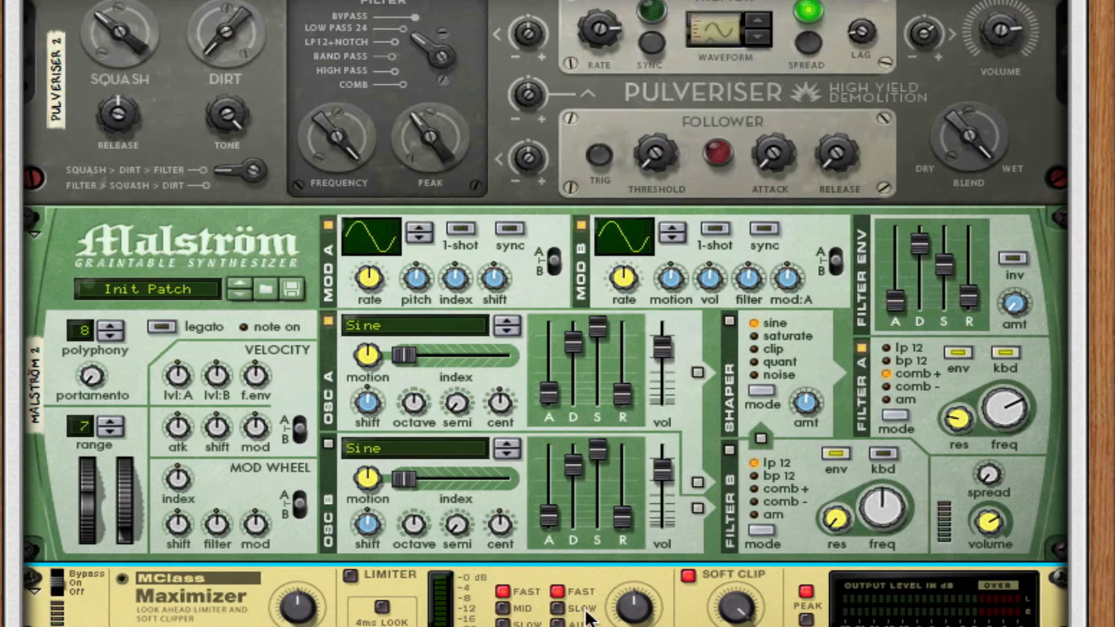
left_click(557, 624)
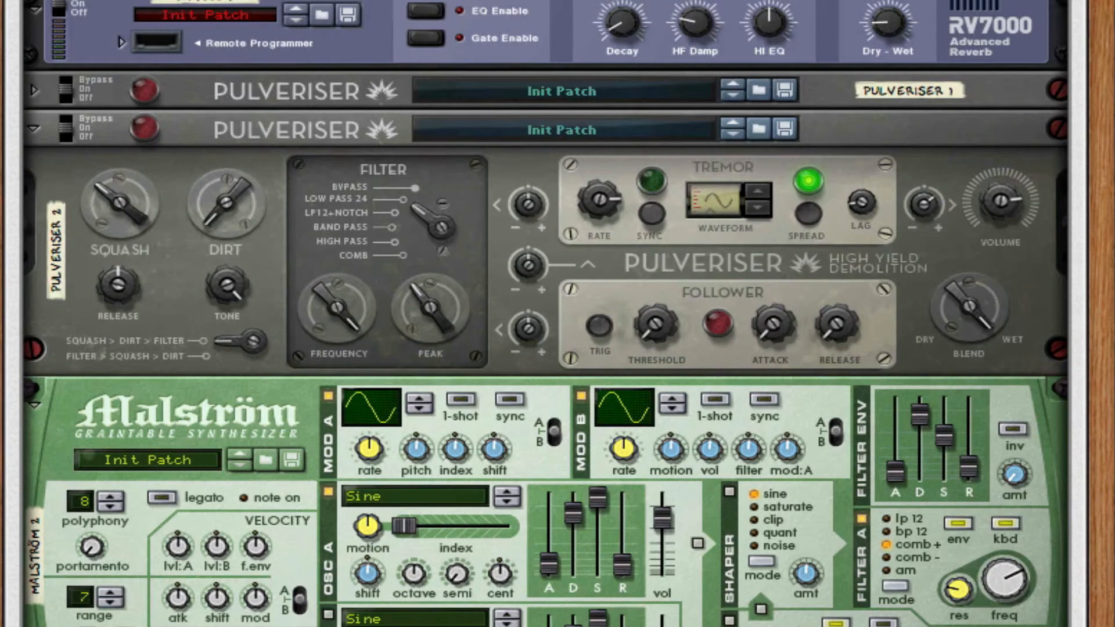